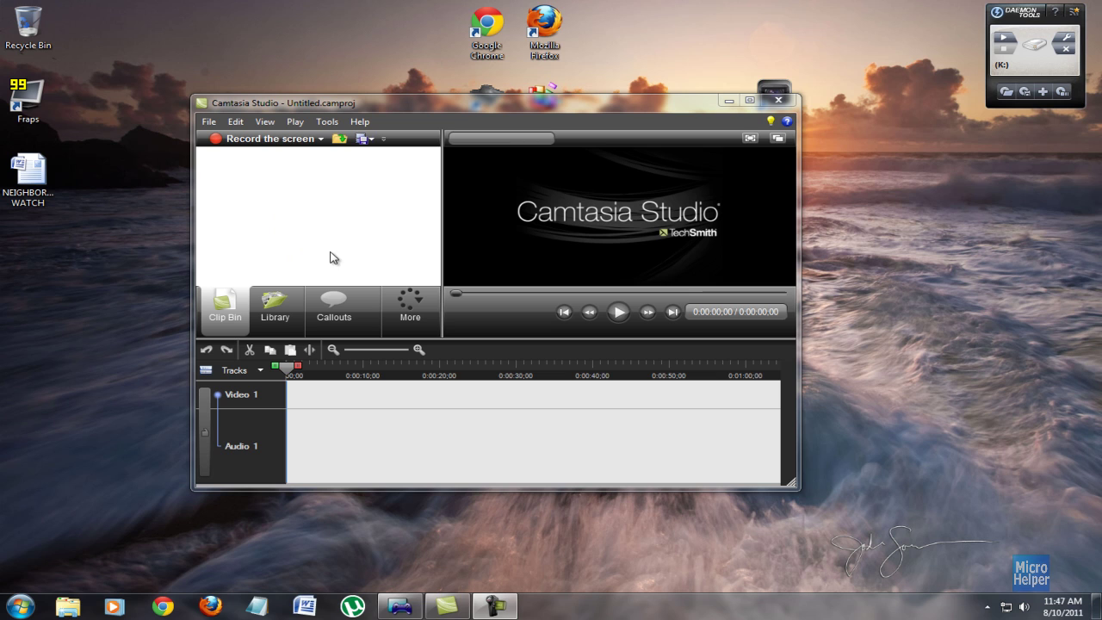
Open Videos > MicroHelper > Videos In Production and drag its recording file into Camtasia's Clip Bin
{"action": "left_click", "coordinate": [19, 606]}
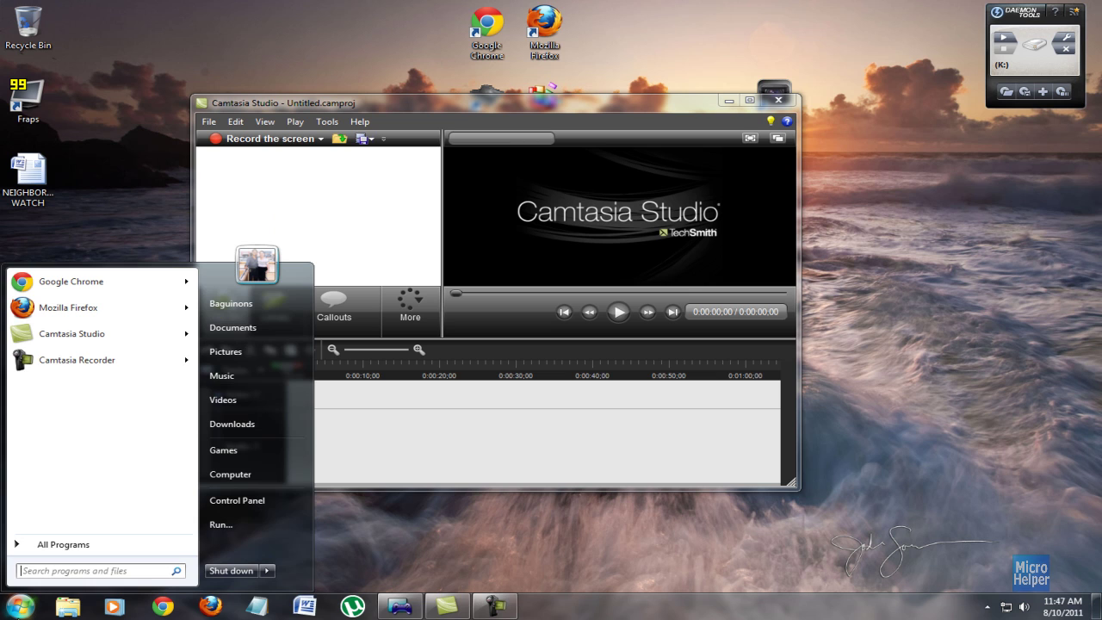
{"action": "left_click", "coordinate": [242, 399]}
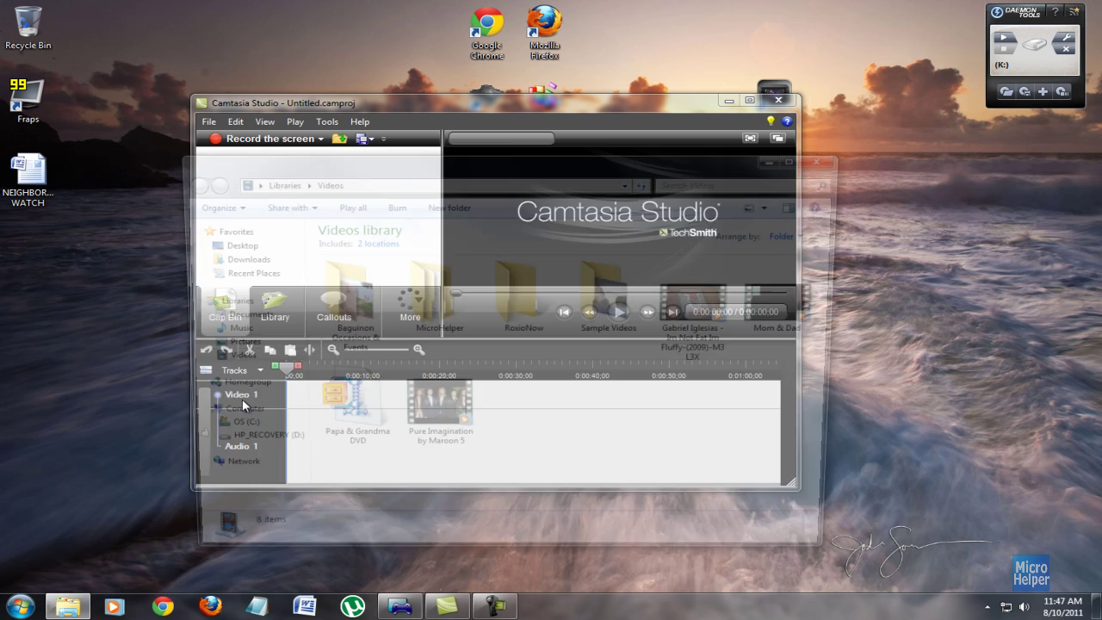
{"action": "double_click", "coordinate": [430, 302]}
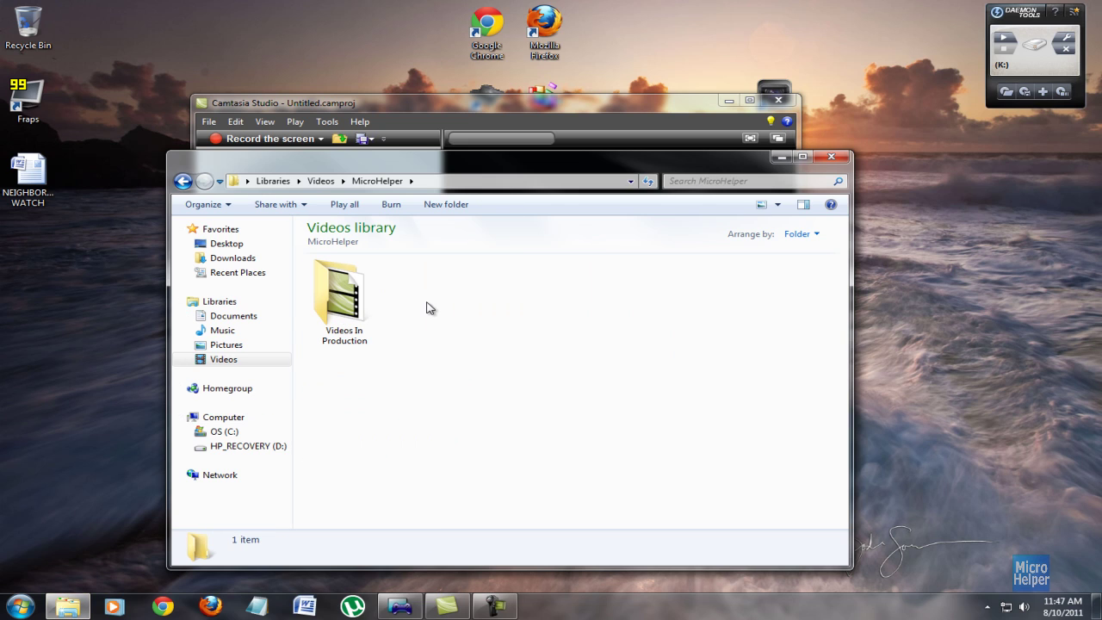
{"action": "double_click", "coordinate": [370, 305]}
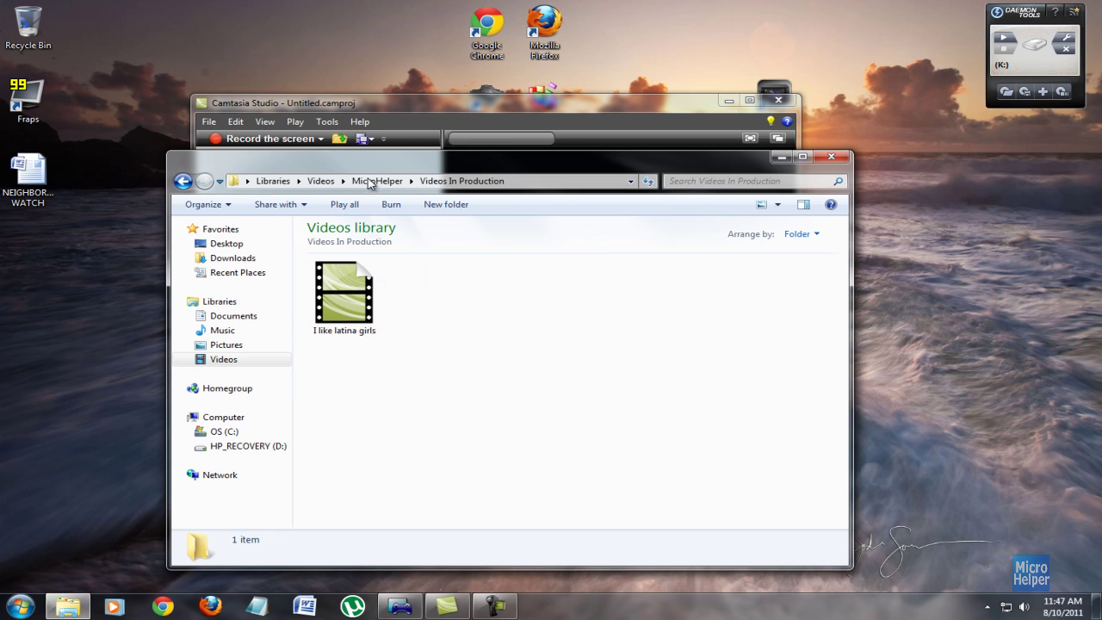
{"action": "left_click_drag", "start_coordinate": [375, 163], "coordinate": [613, 215]}
{"action": "left_click_drag", "start_coordinate": [582, 378], "coordinate": [258, 194]}
Maximize Camtasia, place the clip on Video 1, and set editing dimensions to 1920 x 1080
{"action": "double_click", "coordinate": [305, 103]}
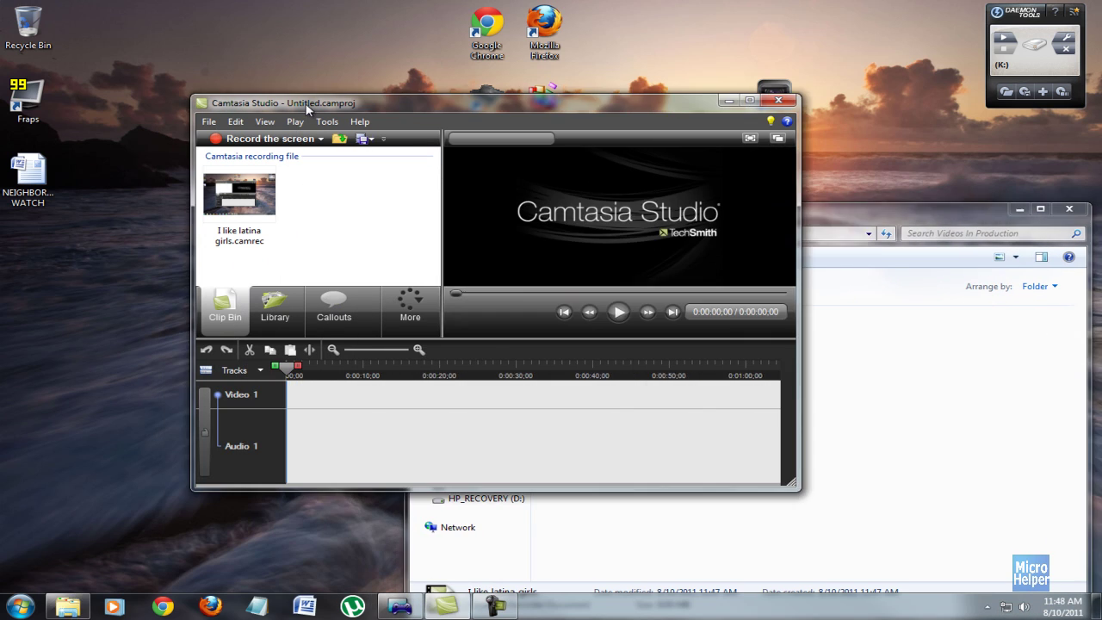
{"action": "left_click_drag", "start_coordinate": [66, 111], "coordinate": [160, 512]}
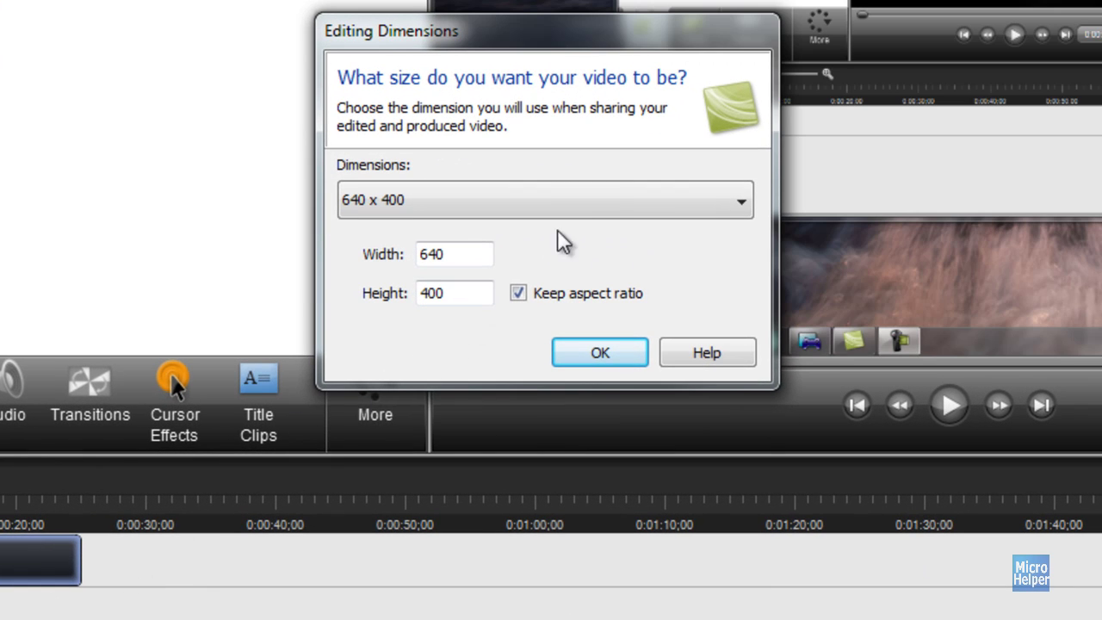
{"action": "left_click", "coordinate": [610, 185]}
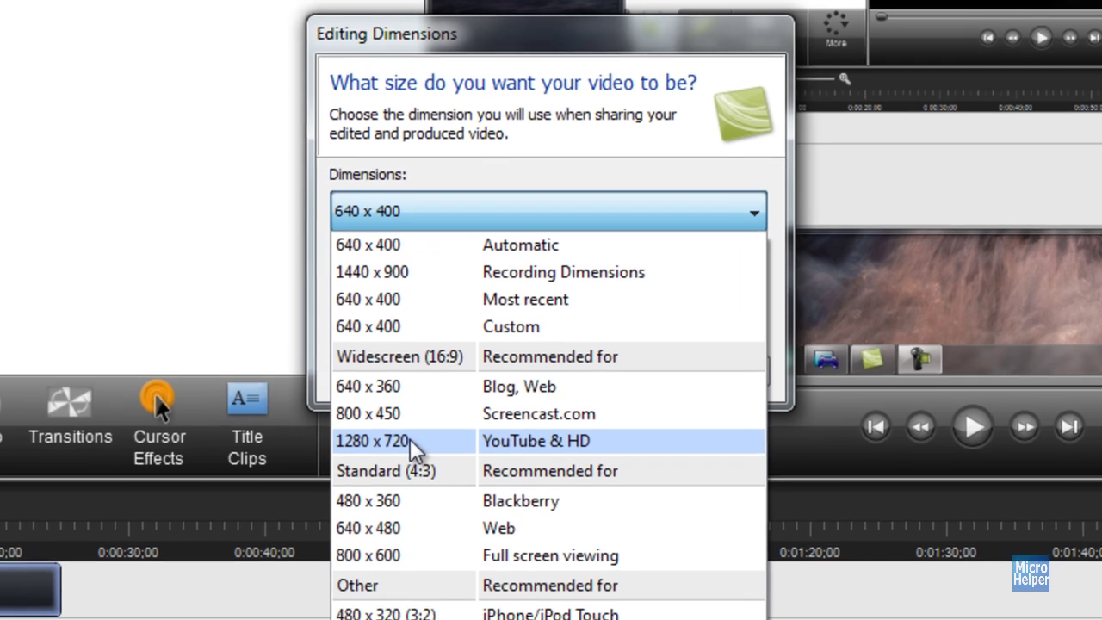
{"action": "left_click", "coordinate": [412, 419]}
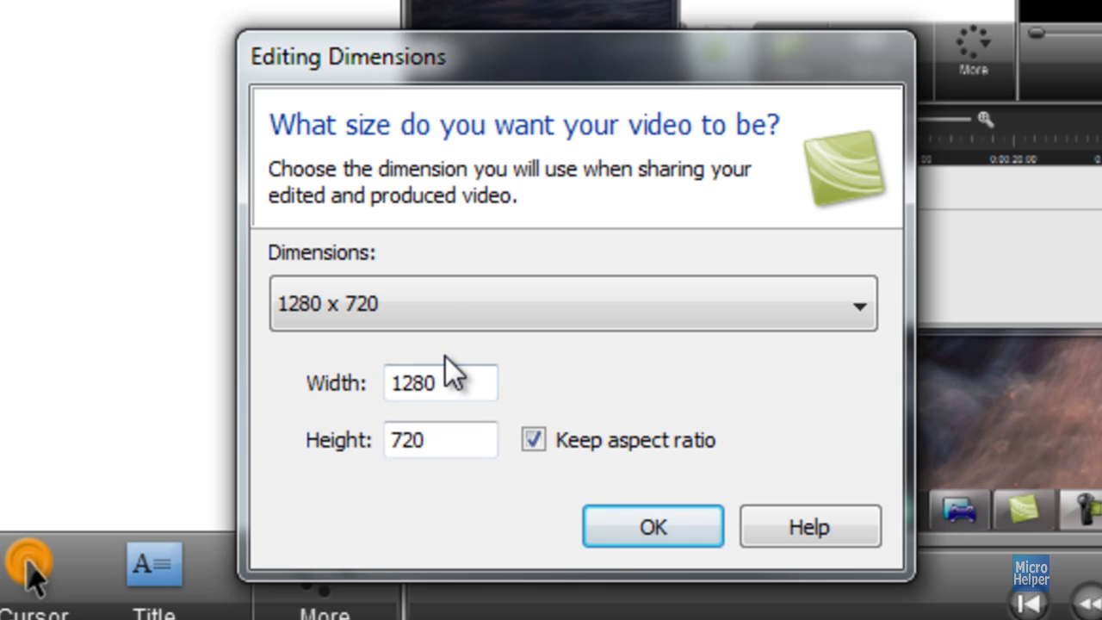
{"action": "left_click_drag", "start_coordinate": [448, 383], "coordinate": [371, 383]}
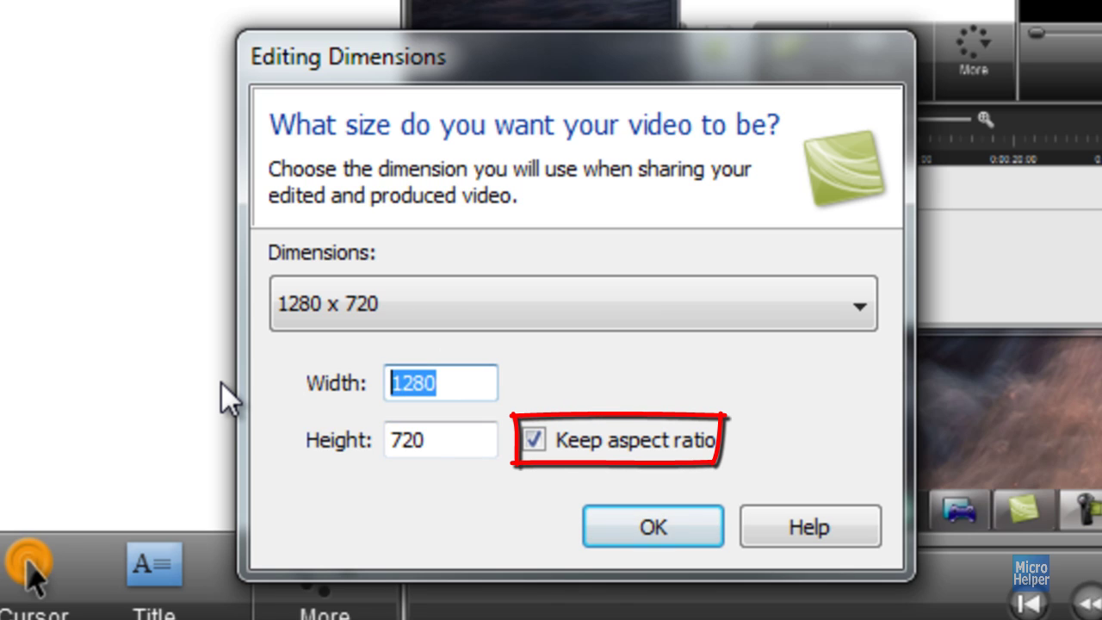
{"action": "type", "text": "1920"}
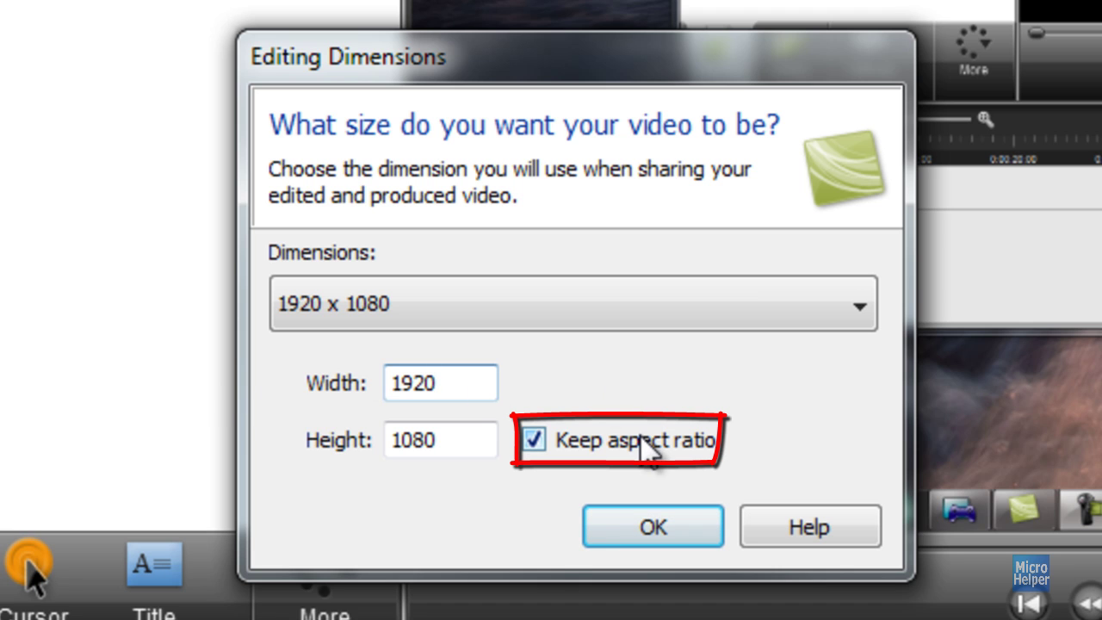
{"action": "left_click", "coordinate": [648, 518]}
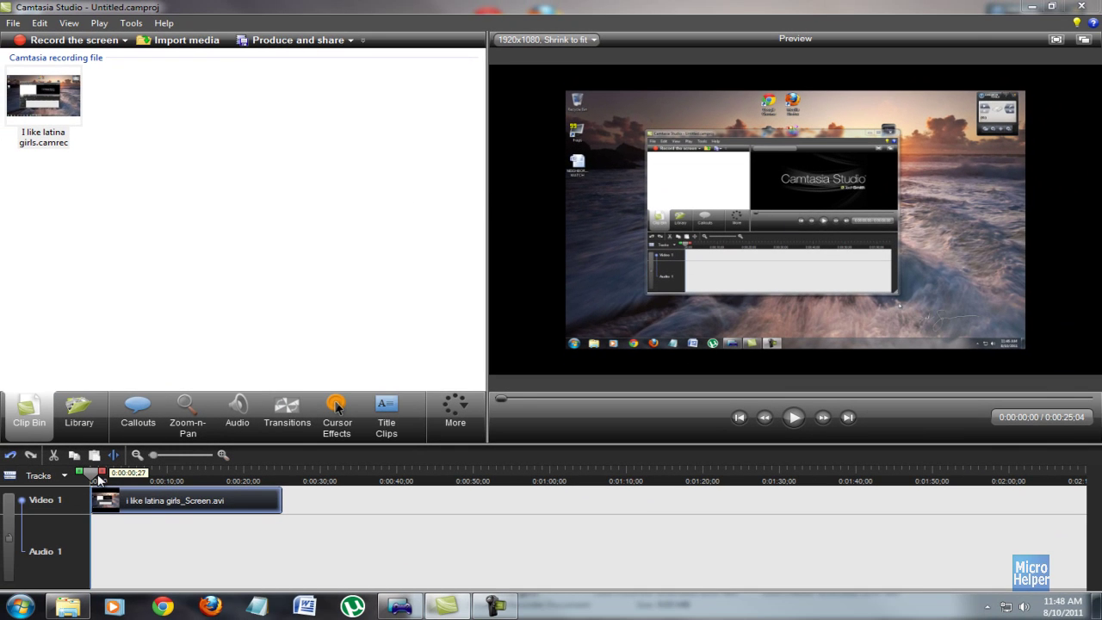
At 0:00:03, add a Zoom-n-Pan zoom snapped to the full video edges
{"action": "mouse_move", "coordinate": [90, 473]}
{"action": "left_mouse_down"}
{"action": "mouse_move", "coordinate": [112, 477]}
{"action": "mouse_move", "coordinate": [91, 475]}
{"action": "left_mouse_up"}
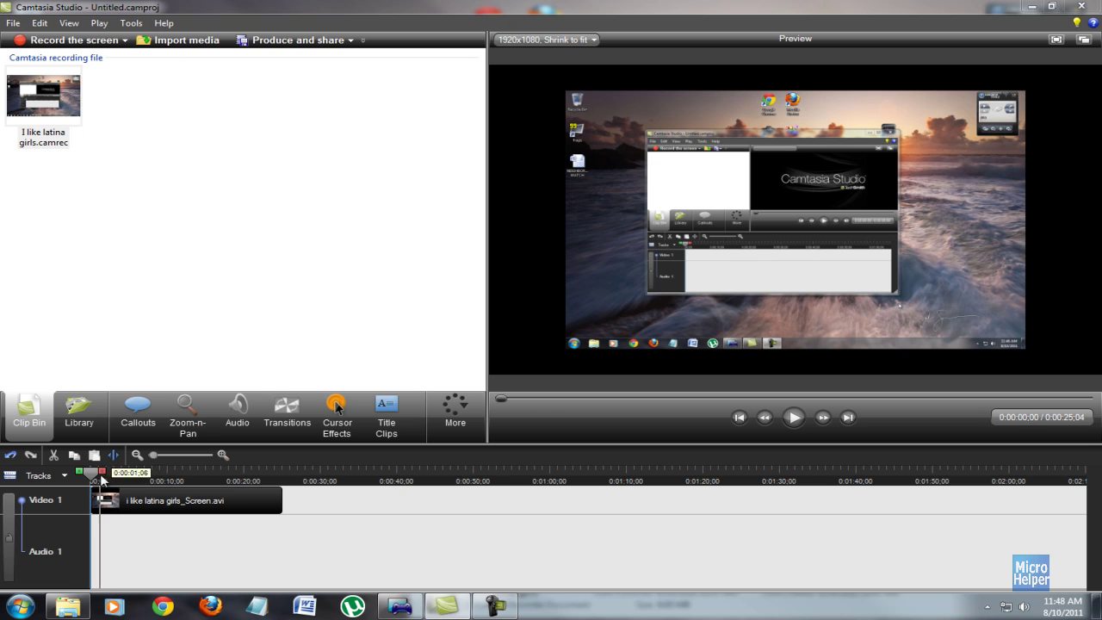
{"action": "left_click", "coordinate": [175, 423]}
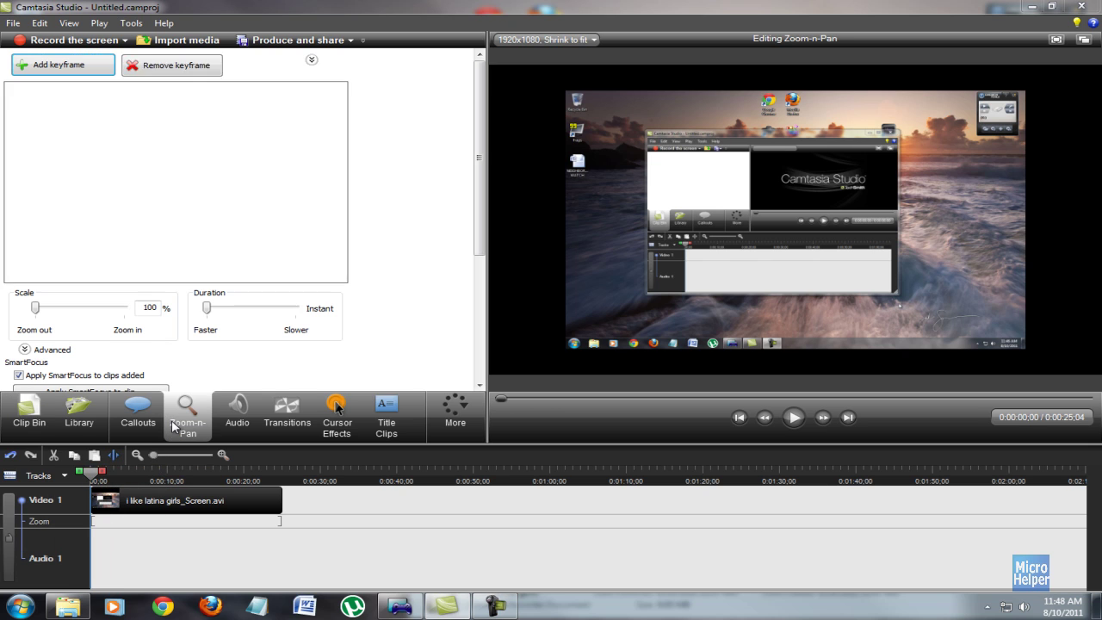
{"action": "left_click", "coordinate": [24, 350]}
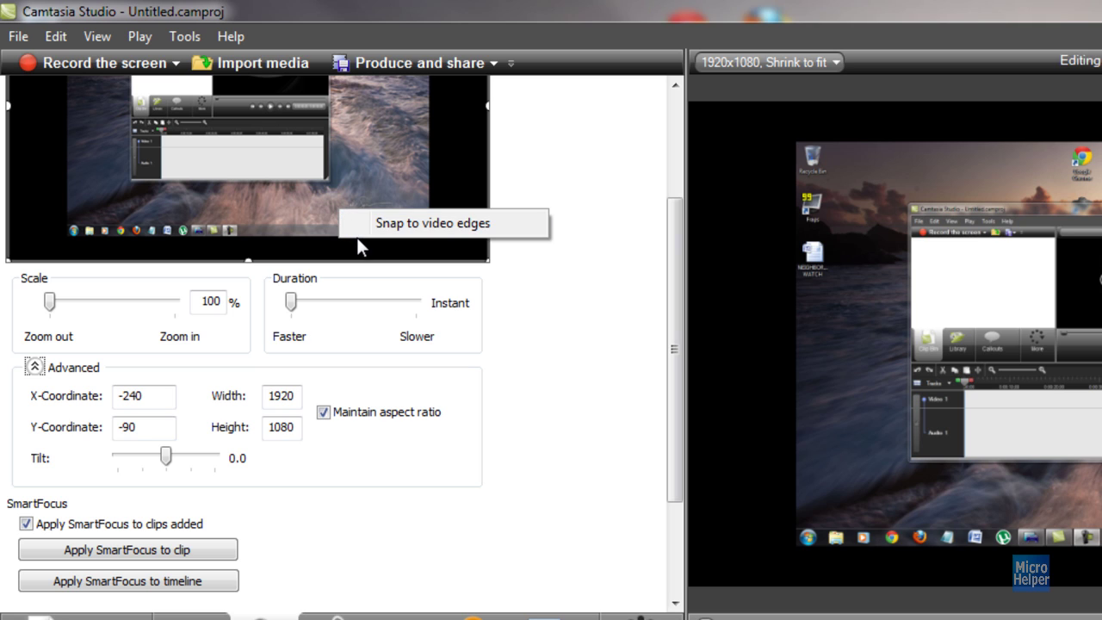
{"action": "left_click", "coordinate": [358, 226]}
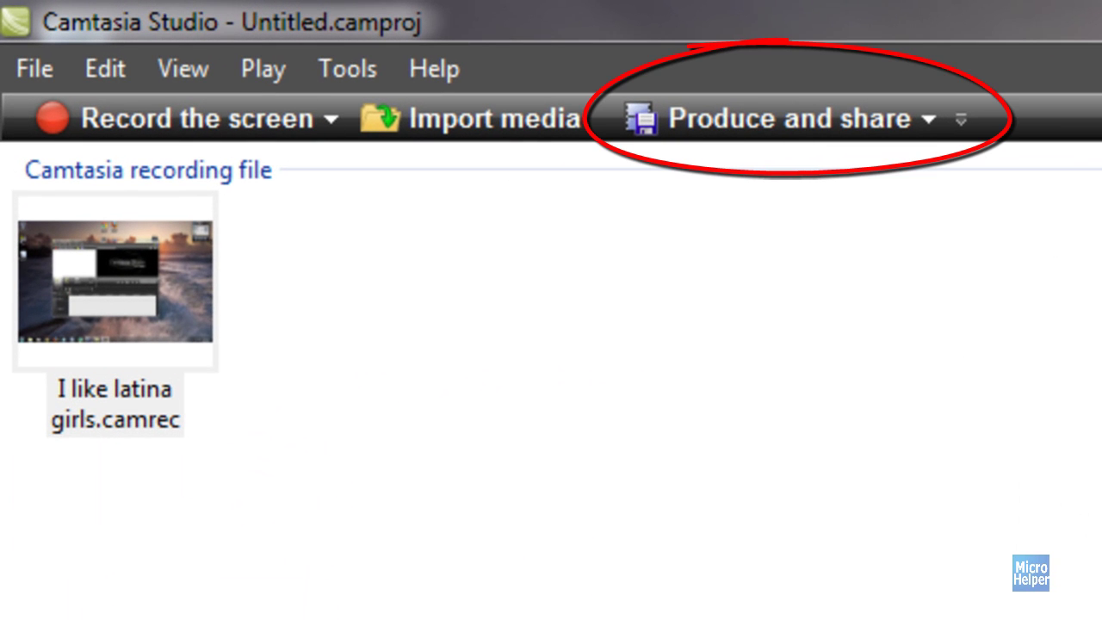
From Produce and share, open Add / Edit preset and select the HD production preset
{"action": "left_click", "coordinate": [793, 139]}
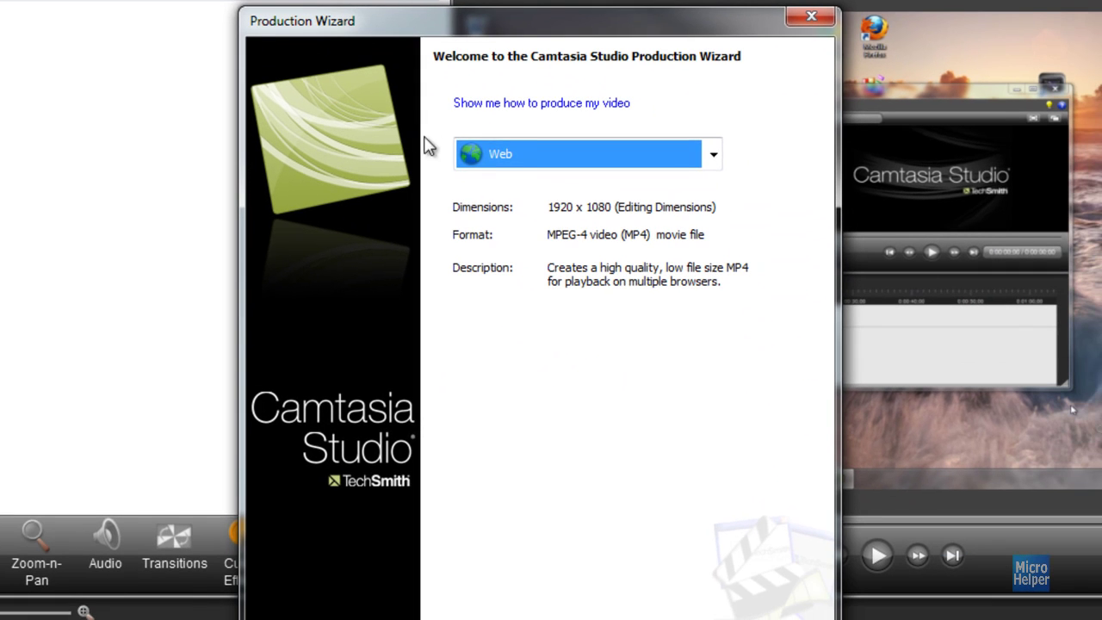
{"action": "left_click", "coordinate": [536, 148]}
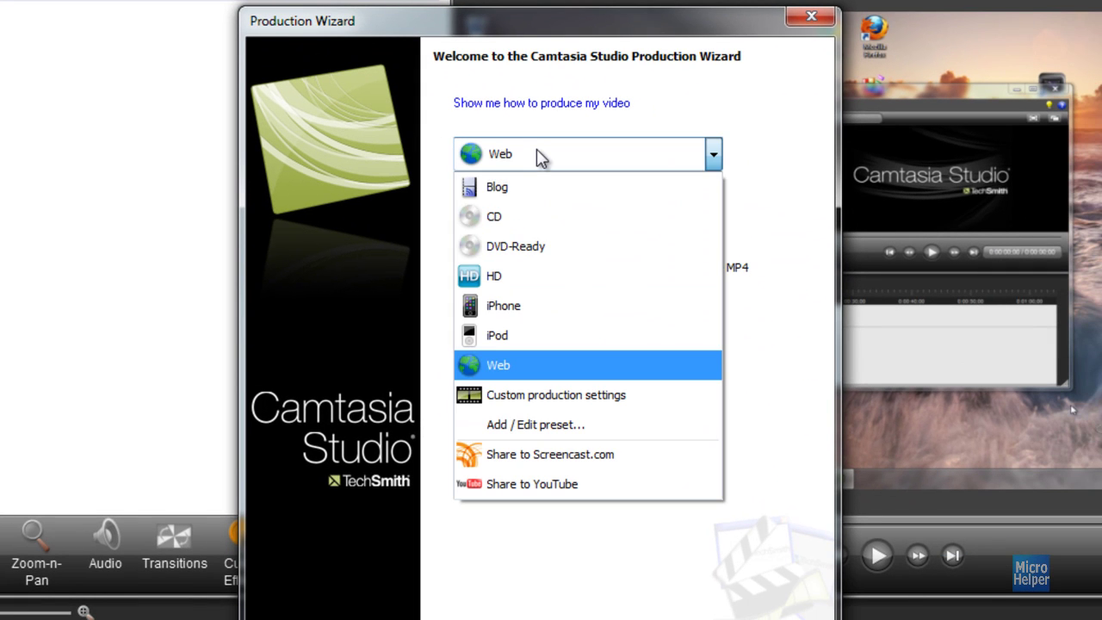
{"action": "left_click", "coordinate": [537, 423]}
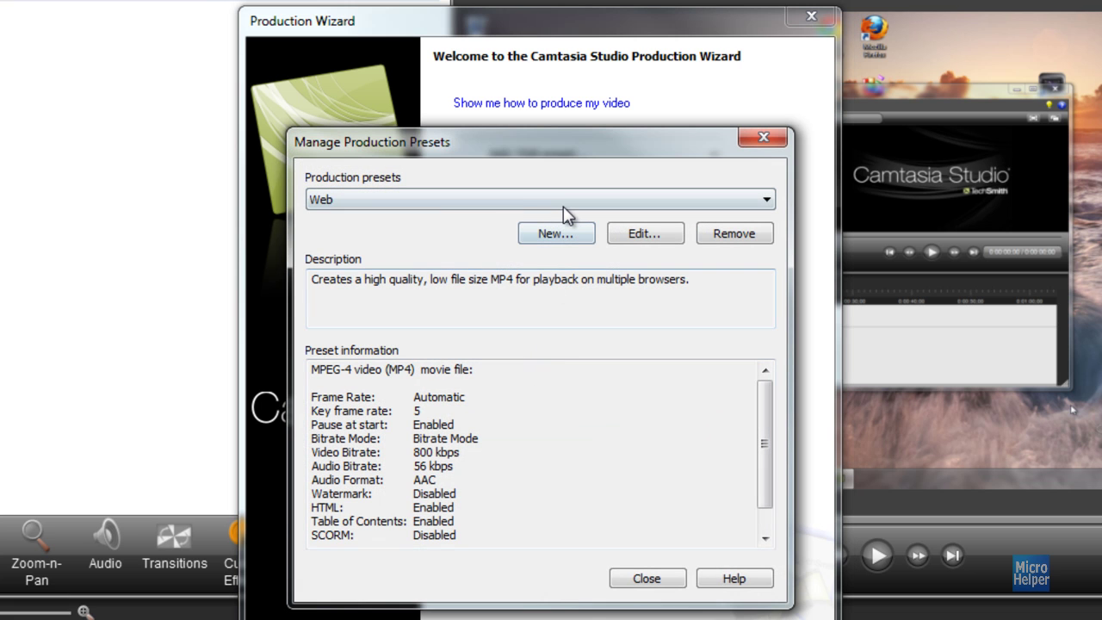
{"action": "left_click", "coordinate": [563, 205]}
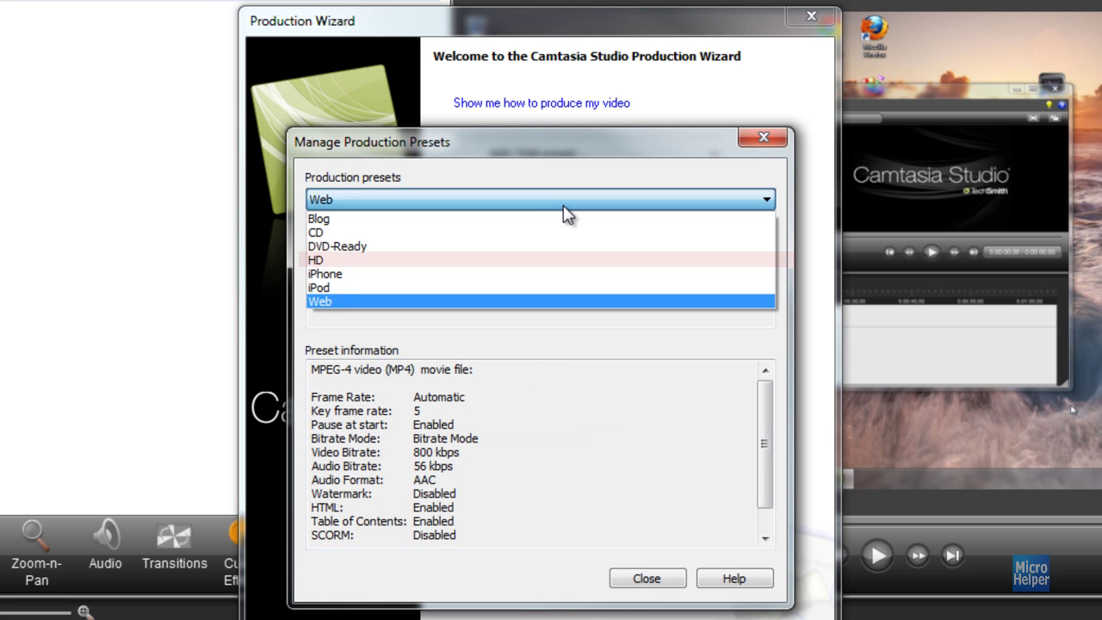
{"action": "left_click", "coordinate": [568, 270]}
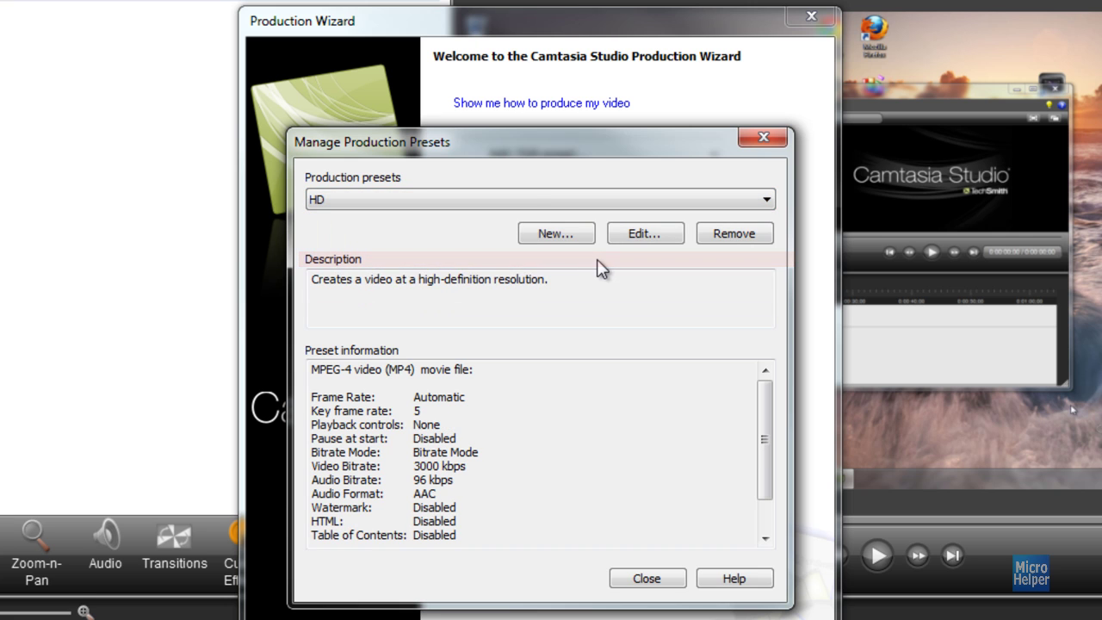
Edit the HD preset to keep MP4/FLV/SWF output and set a custom video width of 1920
{"action": "left_click", "coordinate": [644, 233]}
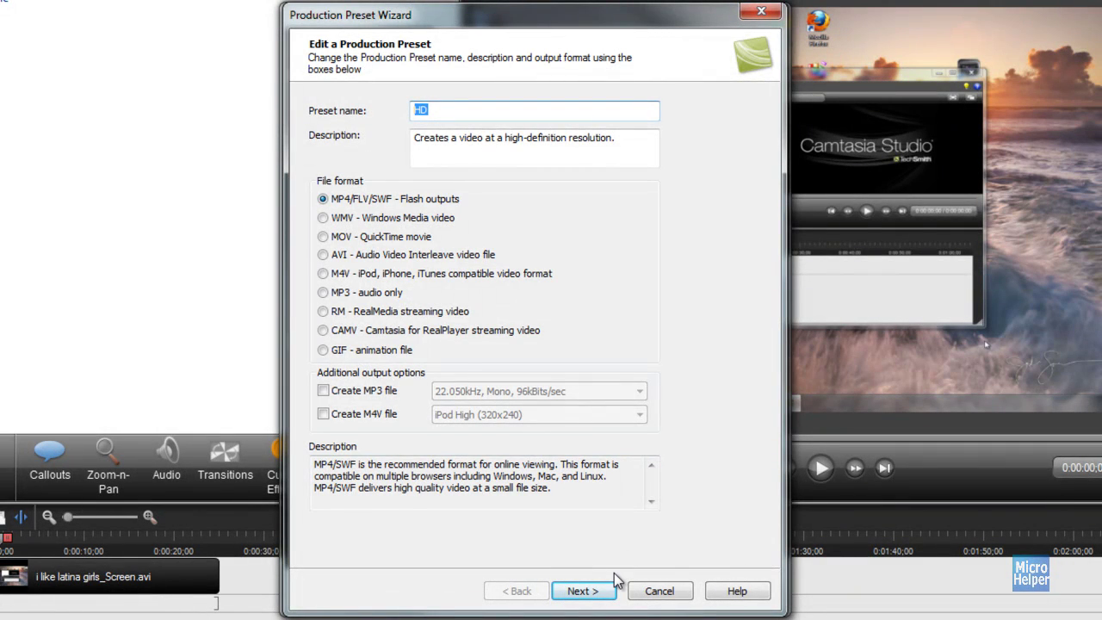
{"action": "left_click", "coordinate": [417, 198]}
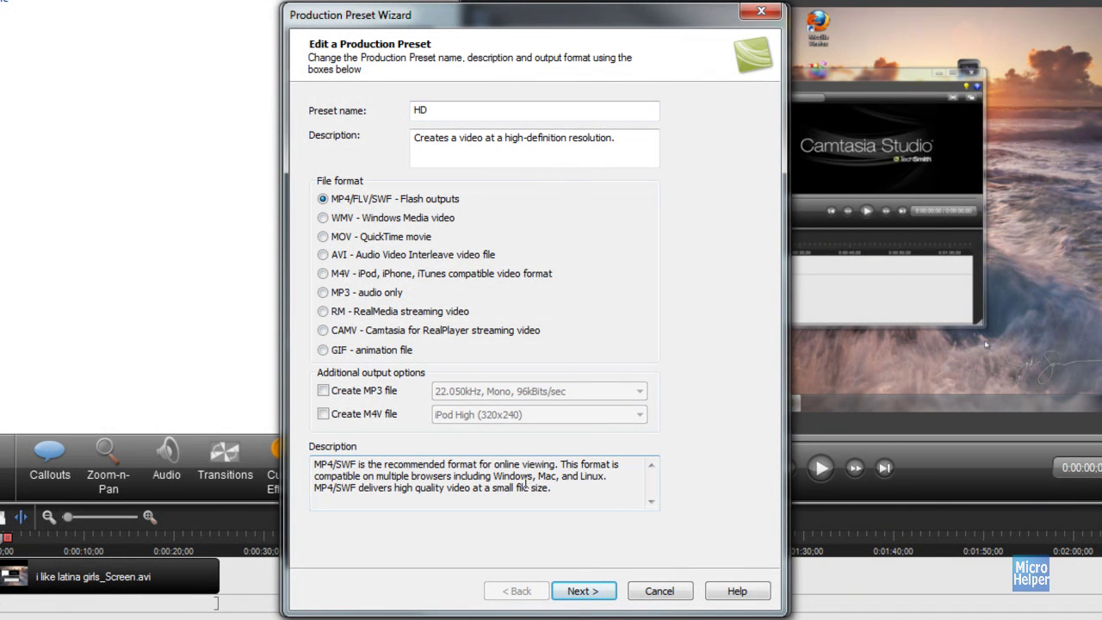
{"action": "left_click", "coordinate": [589, 599]}
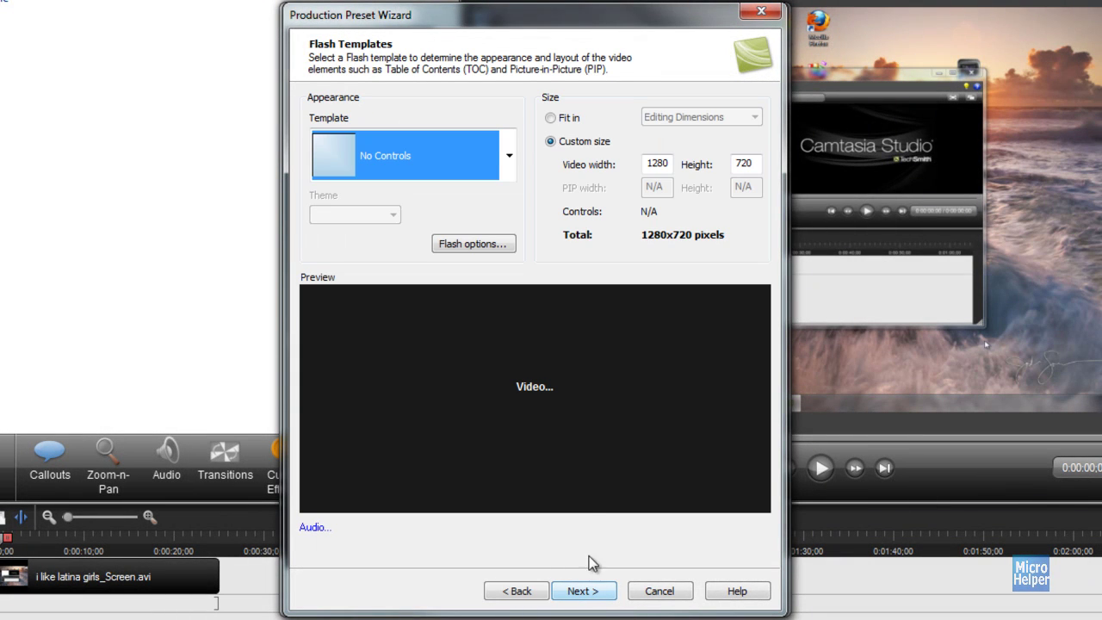
{"action": "double_click", "coordinate": [653, 162]}
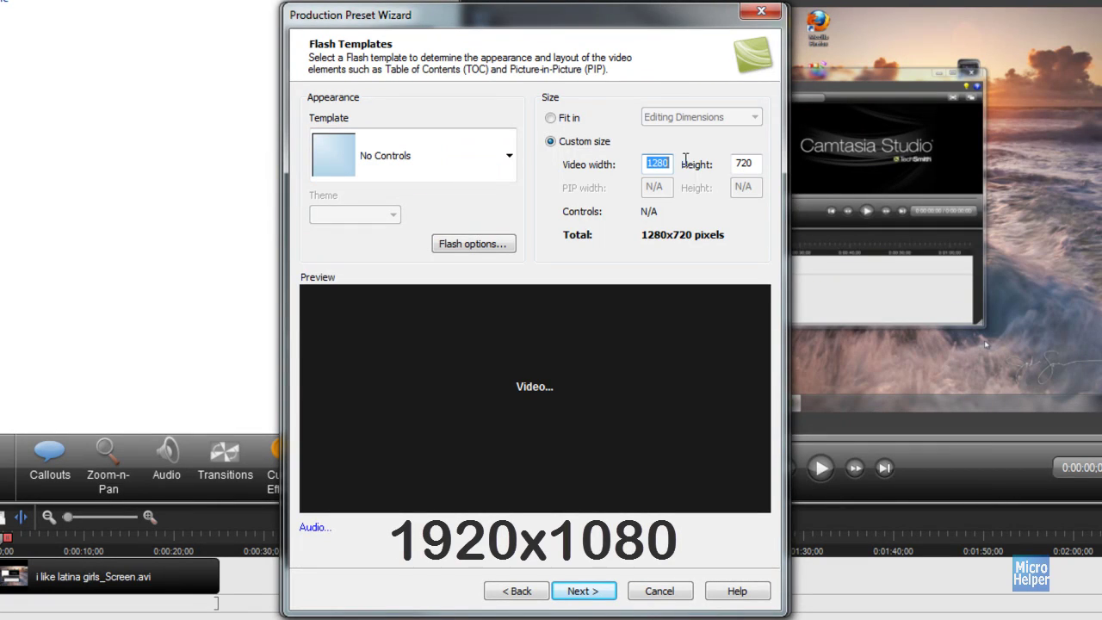
{"action": "type", "text": "19"}
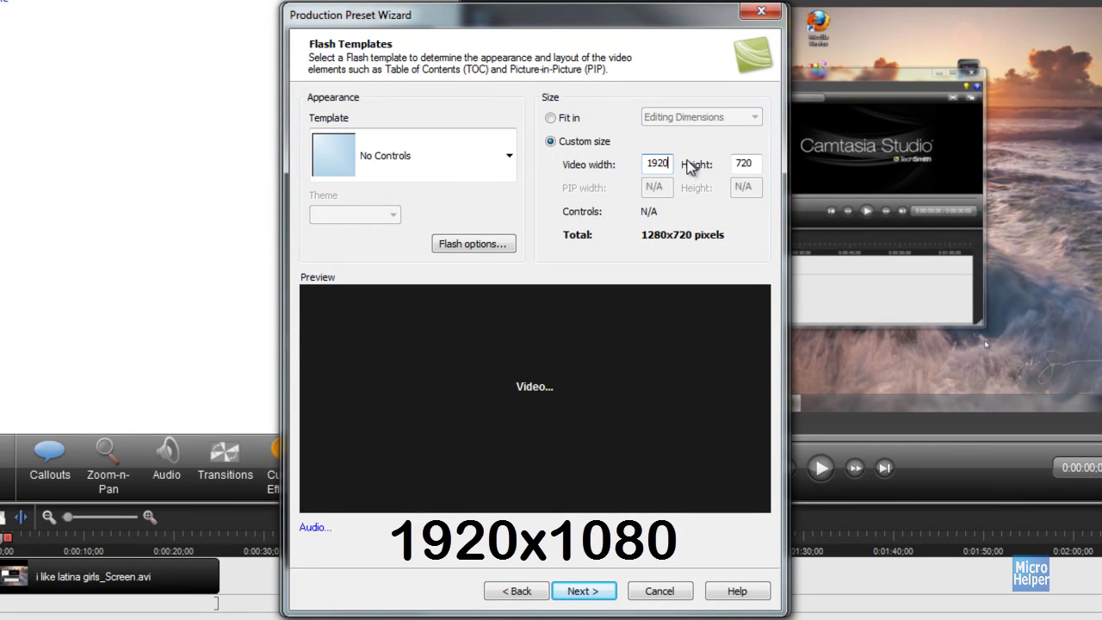
{"action": "key", "text": "Tab"}
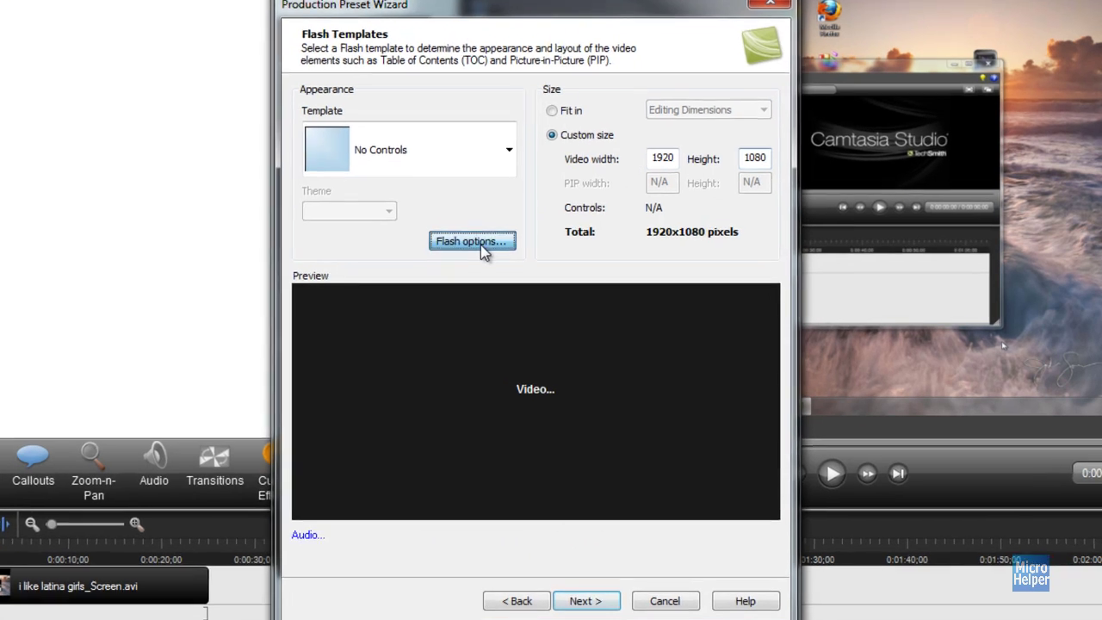
Set the MP4 video options to 30 fps with Quality-based encoding
{"action": "left_click", "coordinate": [474, 244]}
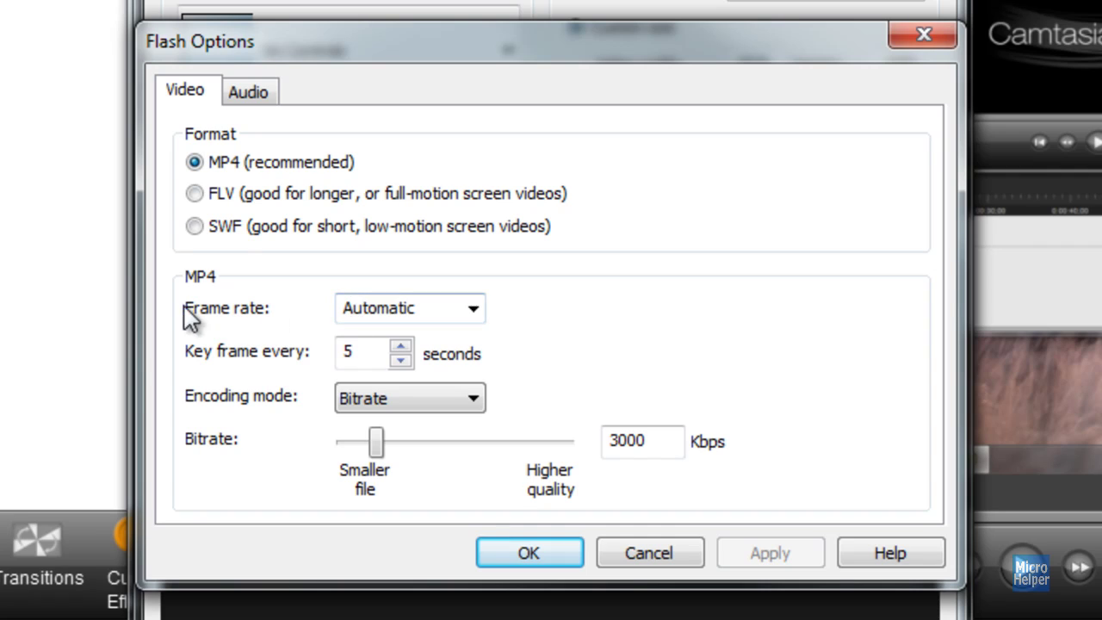
{"action": "left_click", "coordinate": [472, 316]}
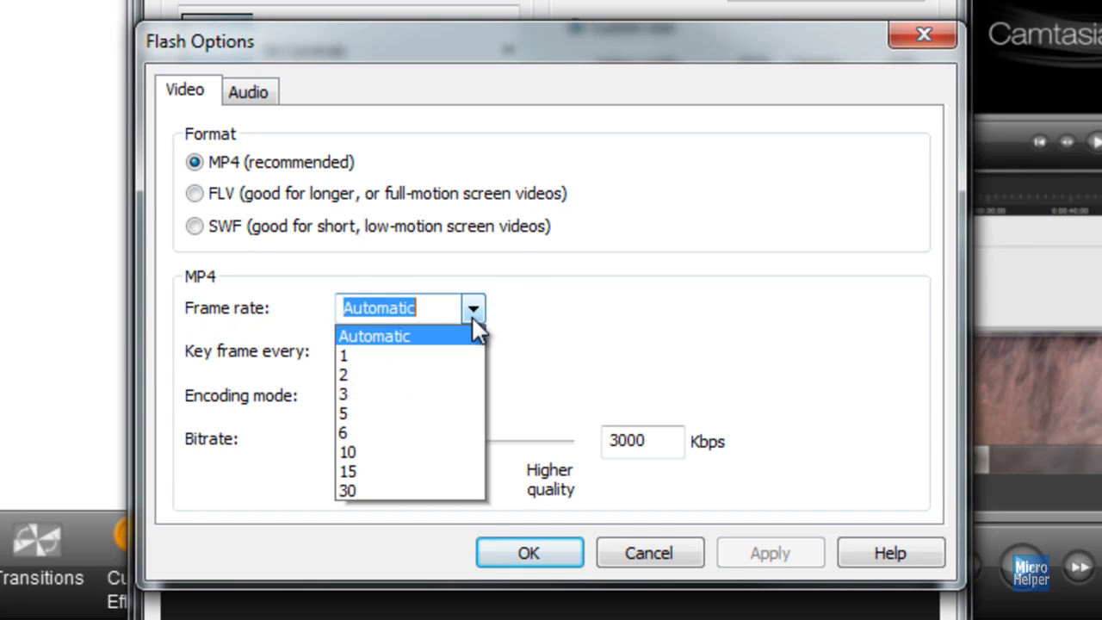
{"action": "left_click", "coordinate": [473, 491]}
{"action": "left_click", "coordinate": [472, 408]}
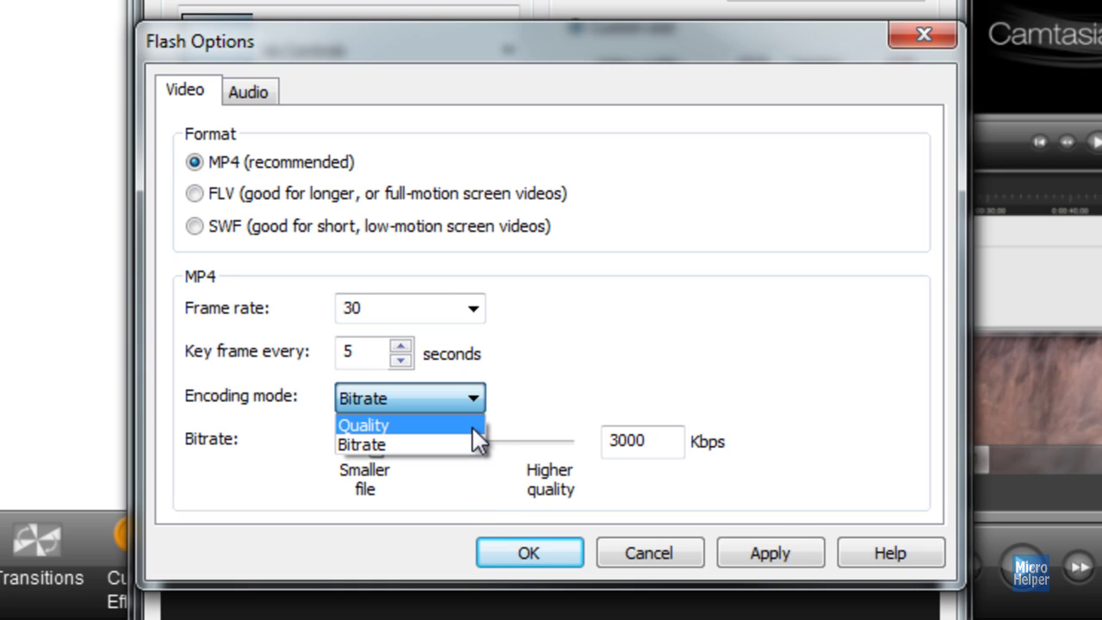
{"action": "left_click", "coordinate": [472, 425]}
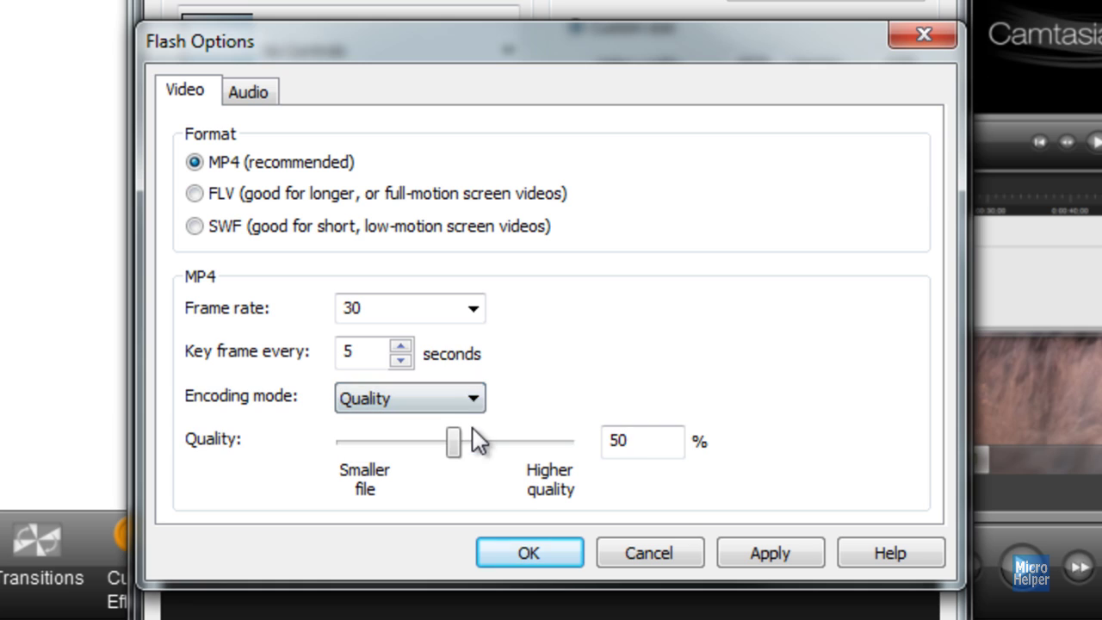
Set the audio bitrate to 256 kbps
{"action": "left_click", "coordinate": [248, 95]}
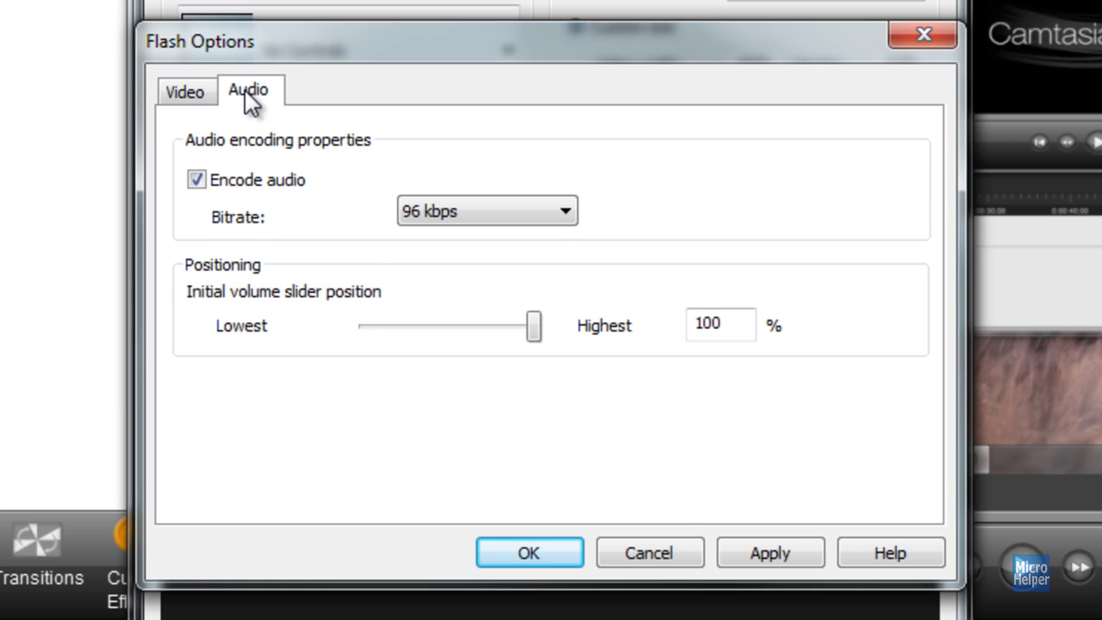
{"action": "left_click", "coordinate": [448, 222]}
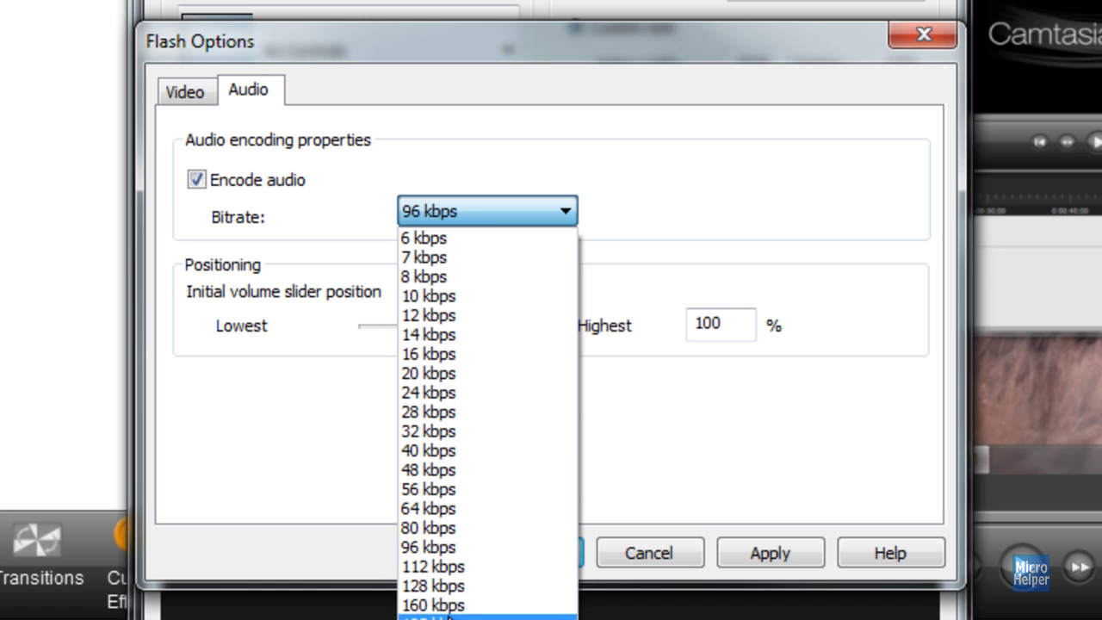
{"action": "left_click", "coordinate": [447, 619]}
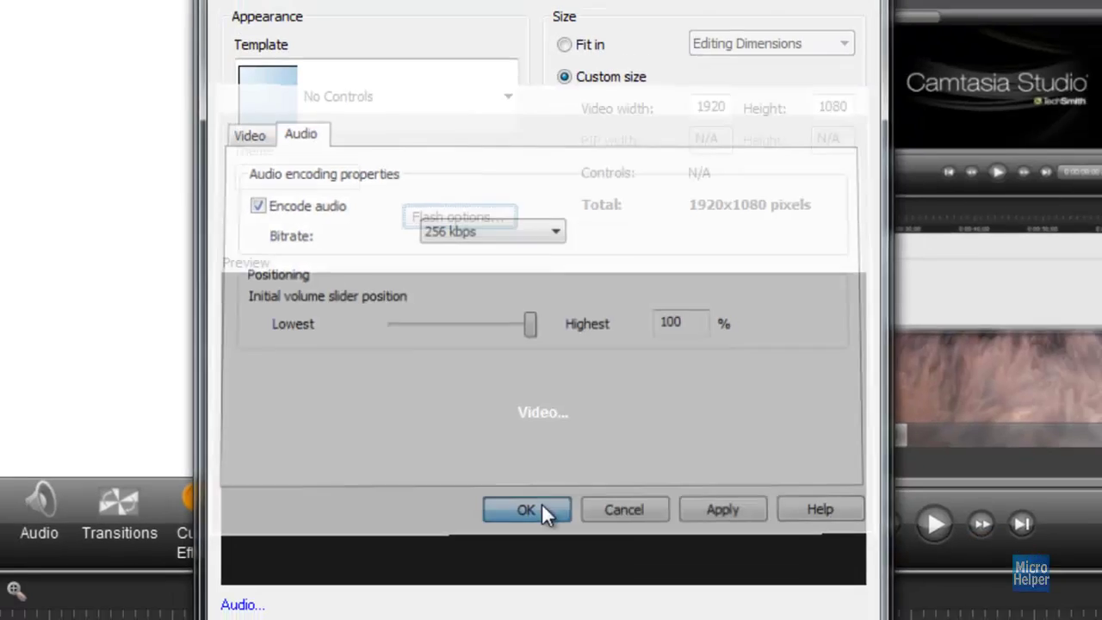
Accept the Flash options and enable Include watermark on the Video Options page
{"action": "left_click", "coordinate": [548, 542]}
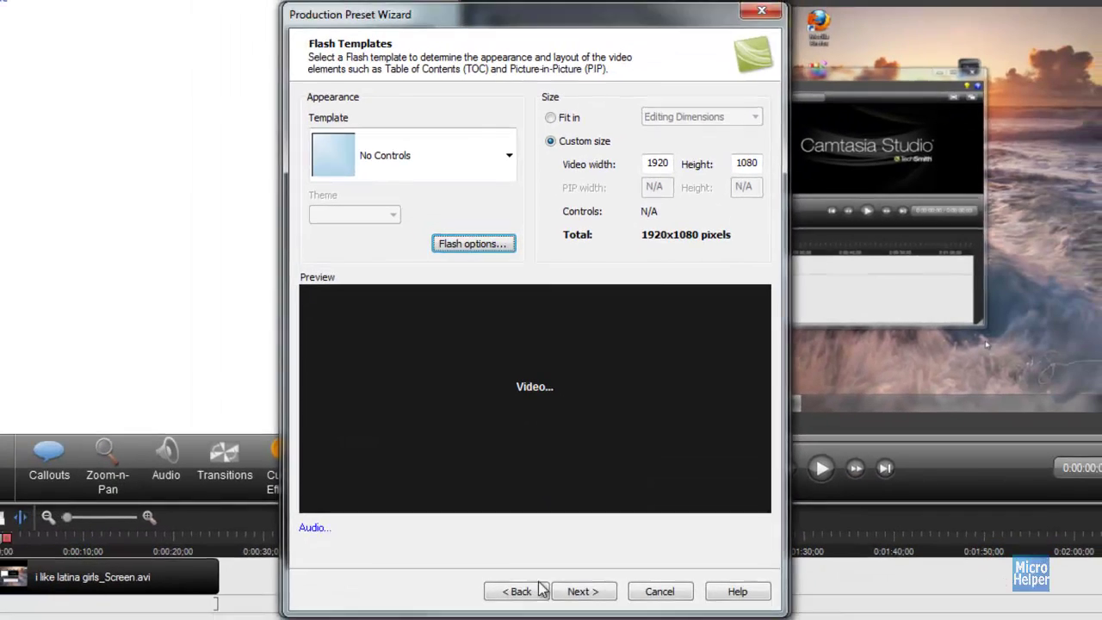
{"action": "left_click", "coordinate": [603, 594]}
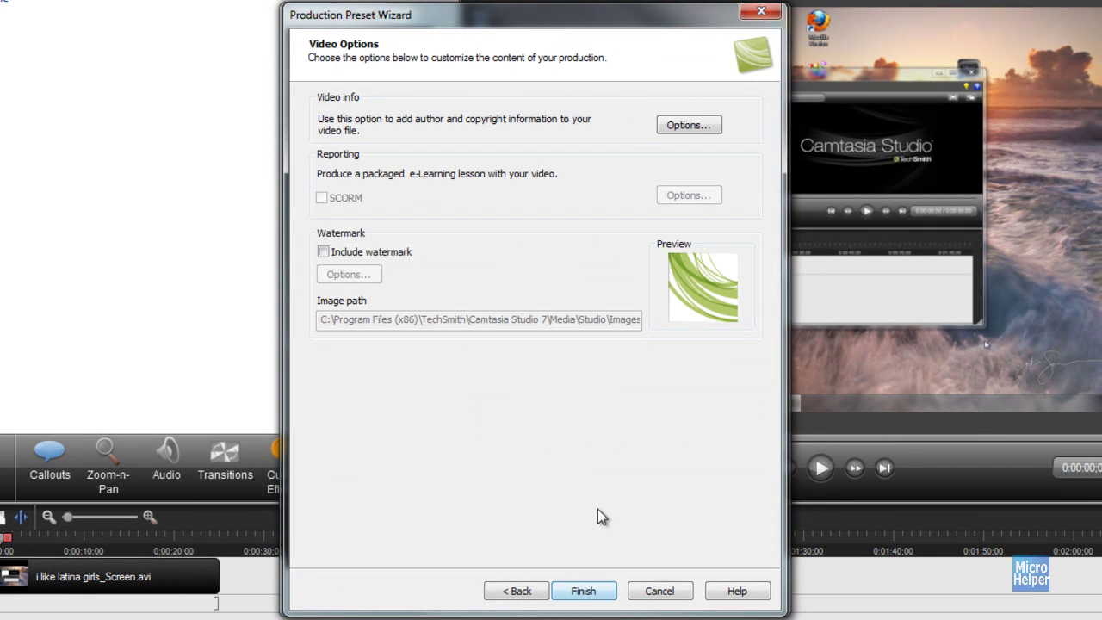
{"action": "left_click", "coordinate": [379, 252]}
{"action": "left_click", "coordinate": [369, 274]}
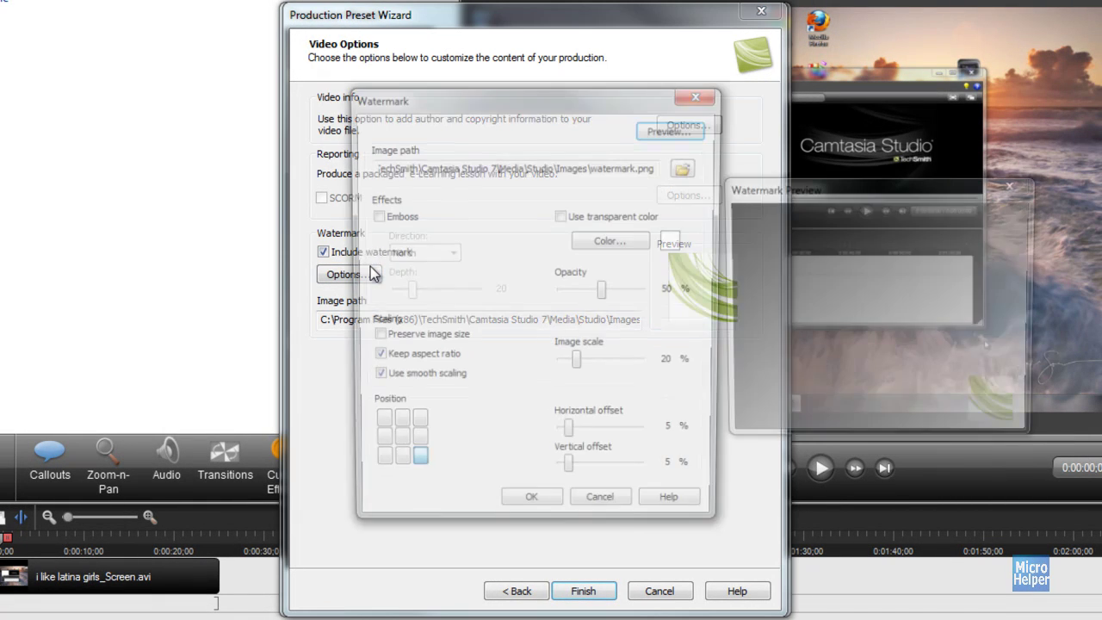
Pick Pictures > MicroHelper > Logos > Micro Helper Logo(JPEG) as the watermark image
{"action": "left_click", "coordinate": [688, 169]}
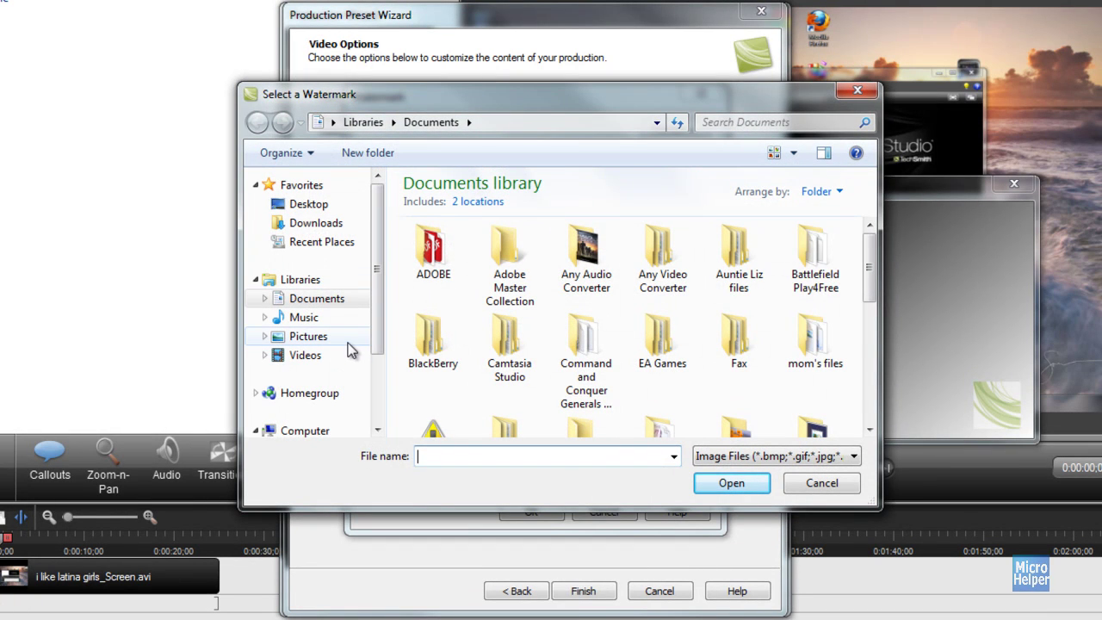
{"action": "left_click", "coordinate": [348, 341]}
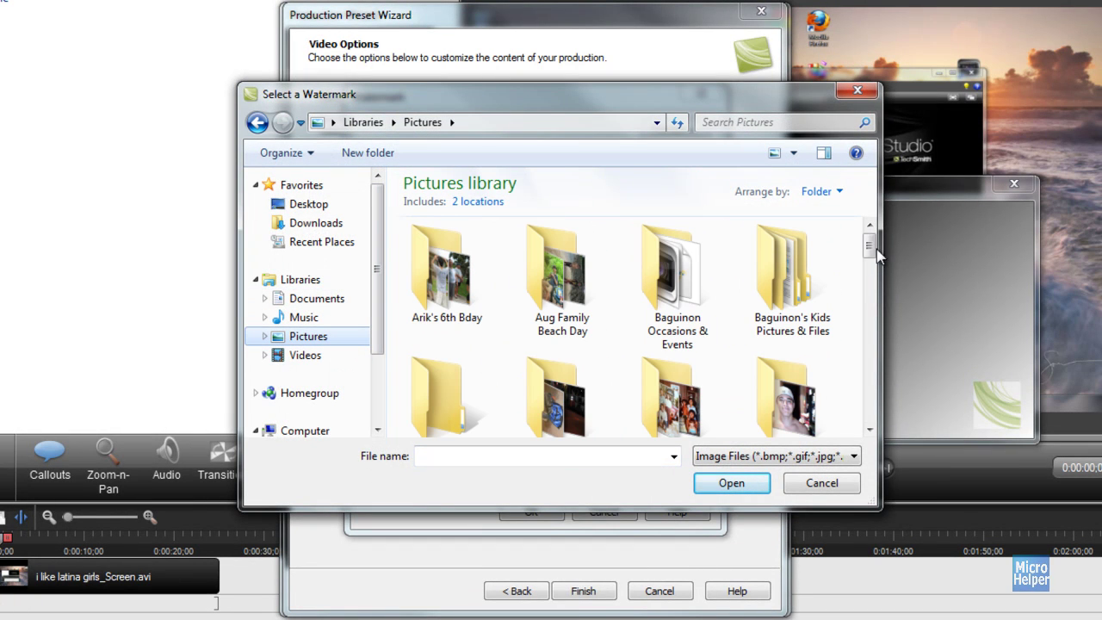
{"action": "left_click_drag", "start_coordinate": [869, 251], "coordinate": [870, 302]}
{"action": "left_click", "coordinate": [476, 306]}
{"action": "double_click", "coordinate": [476, 306]}
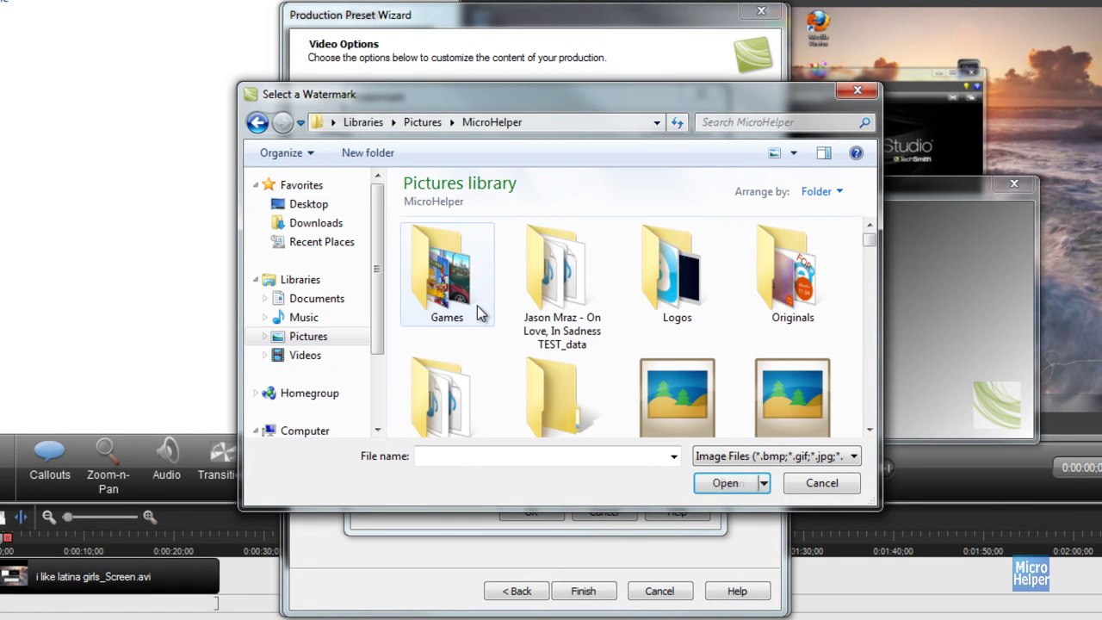
{"action": "double_click", "coordinate": [691, 301]}
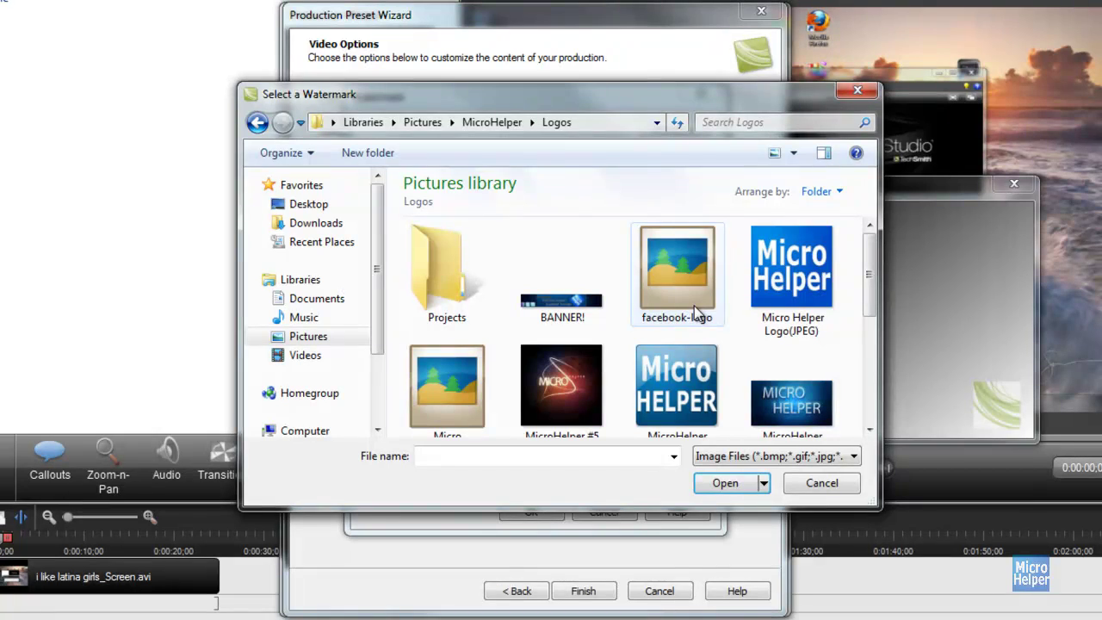
{"action": "double_click", "coordinate": [779, 306]}
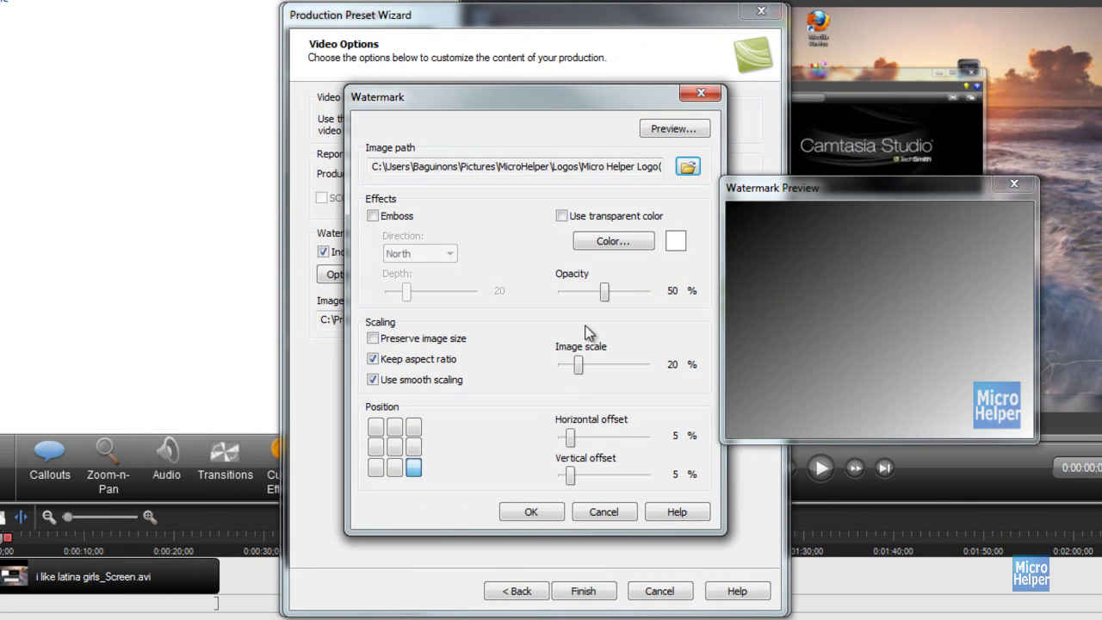
Scale the watermark to 6% and position it in the bottom-right corner
{"action": "left_click", "coordinate": [578, 370]}
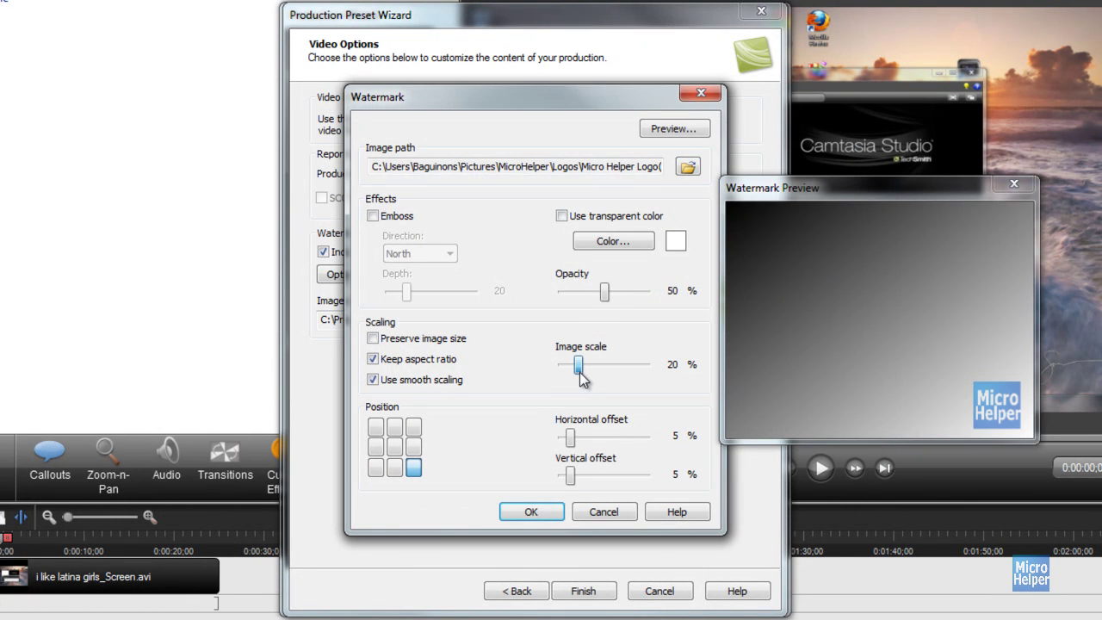
{"action": "left_click_drag", "start_coordinate": [579, 374], "coordinate": [569, 377]}
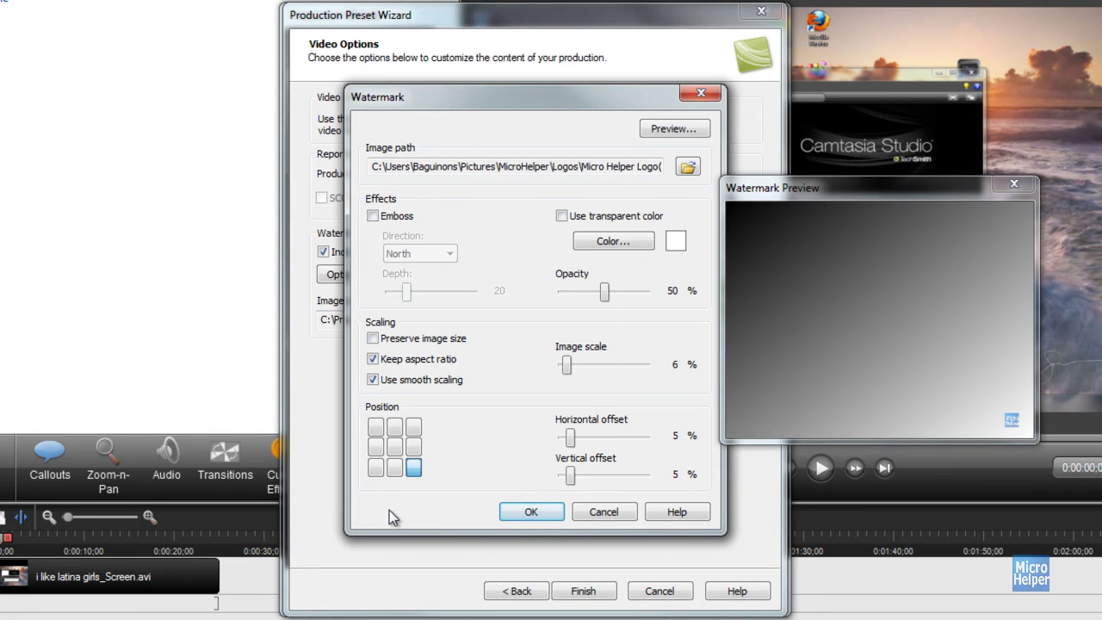
{"action": "left_click", "coordinate": [379, 467]}
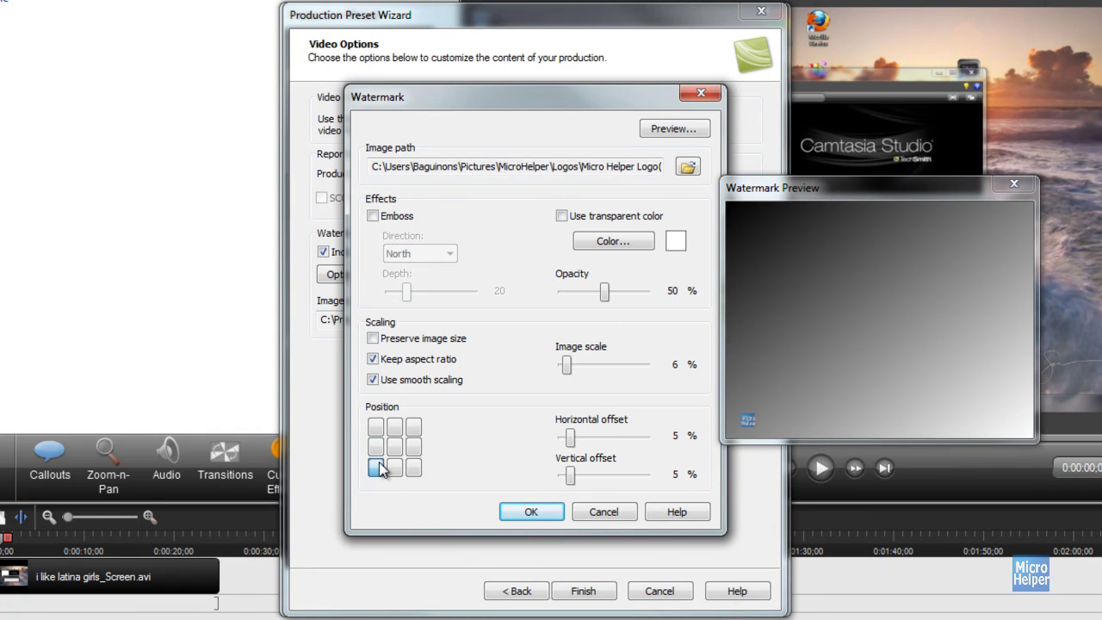
{"action": "left_click", "coordinate": [395, 468]}
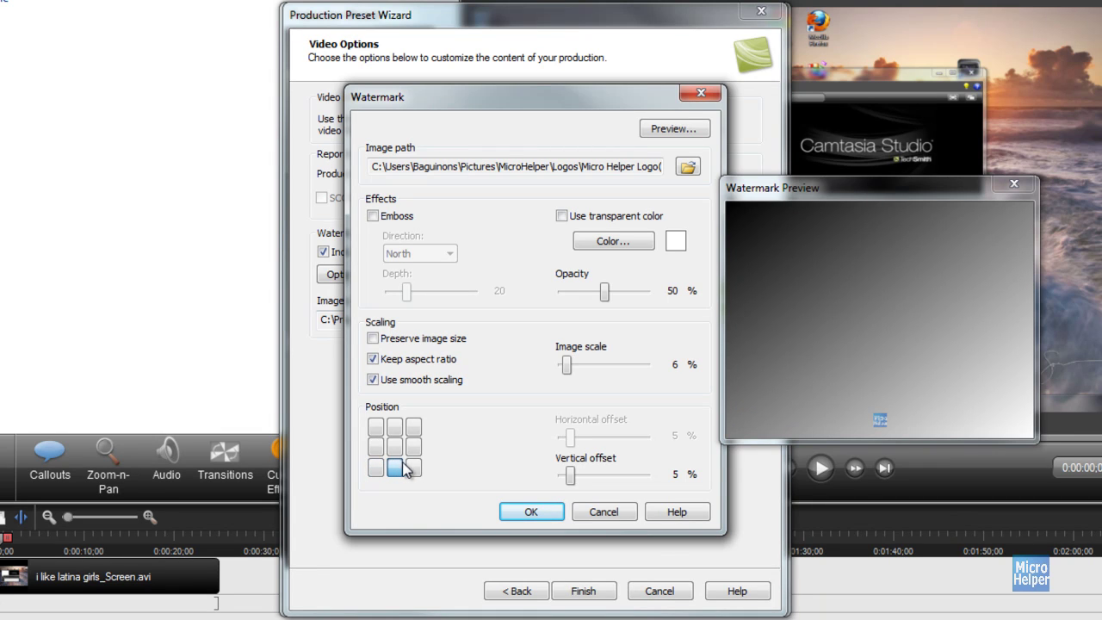
{"action": "left_click", "coordinate": [413, 468]}
Confirm the watermark settings, finish the custom preset, and close Manage Production Presets
{"action": "left_click", "coordinate": [532, 513]}
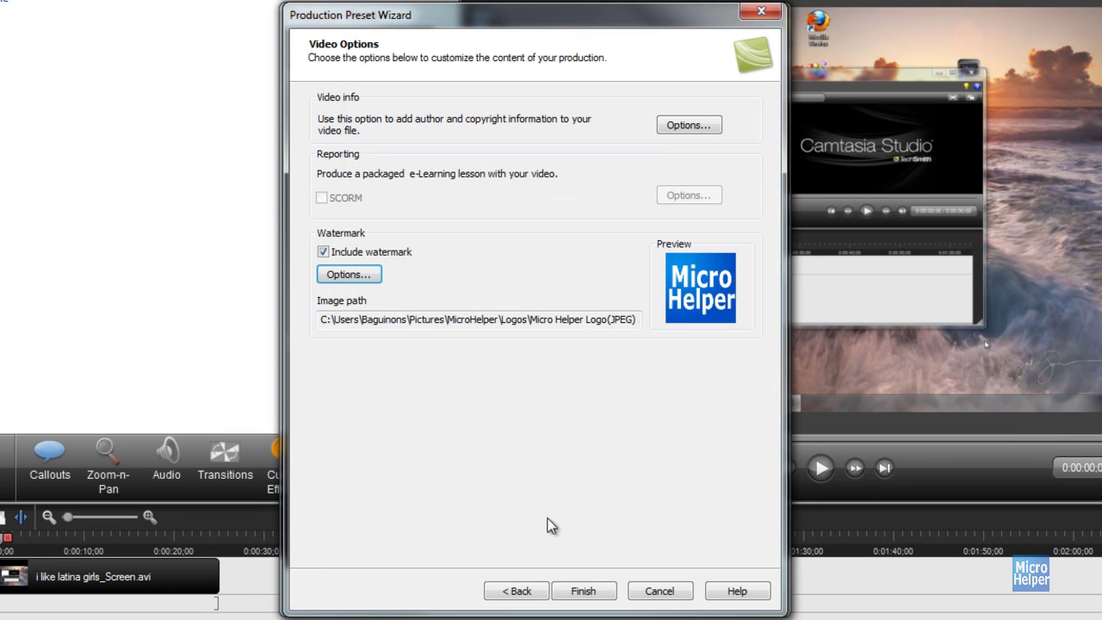
{"action": "left_click", "coordinate": [571, 594]}
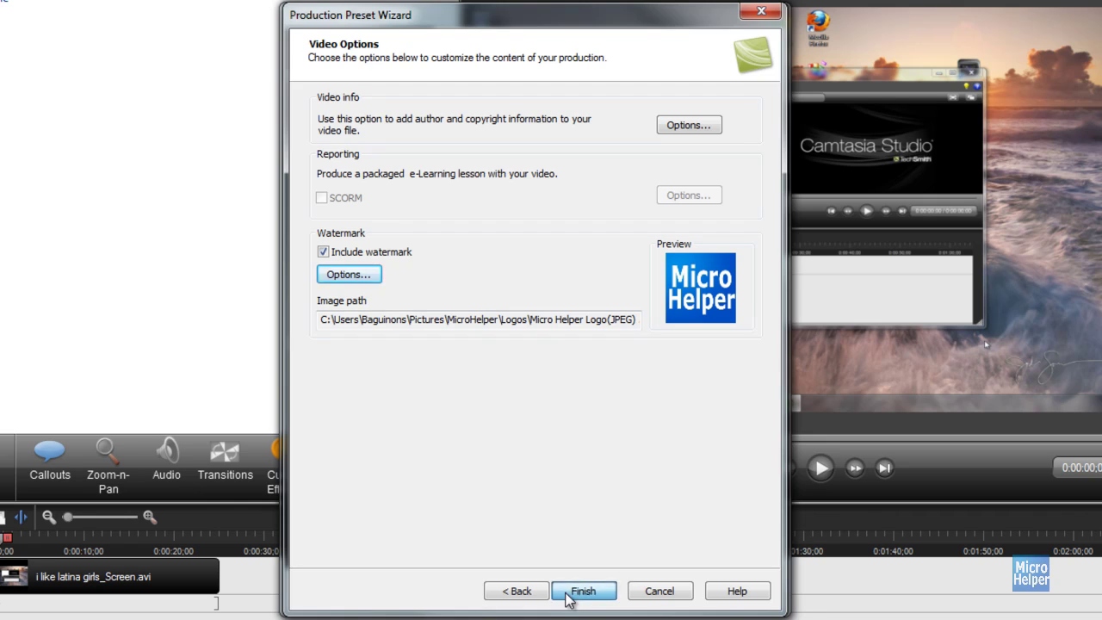
{"action": "left_click", "coordinate": [626, 488]}
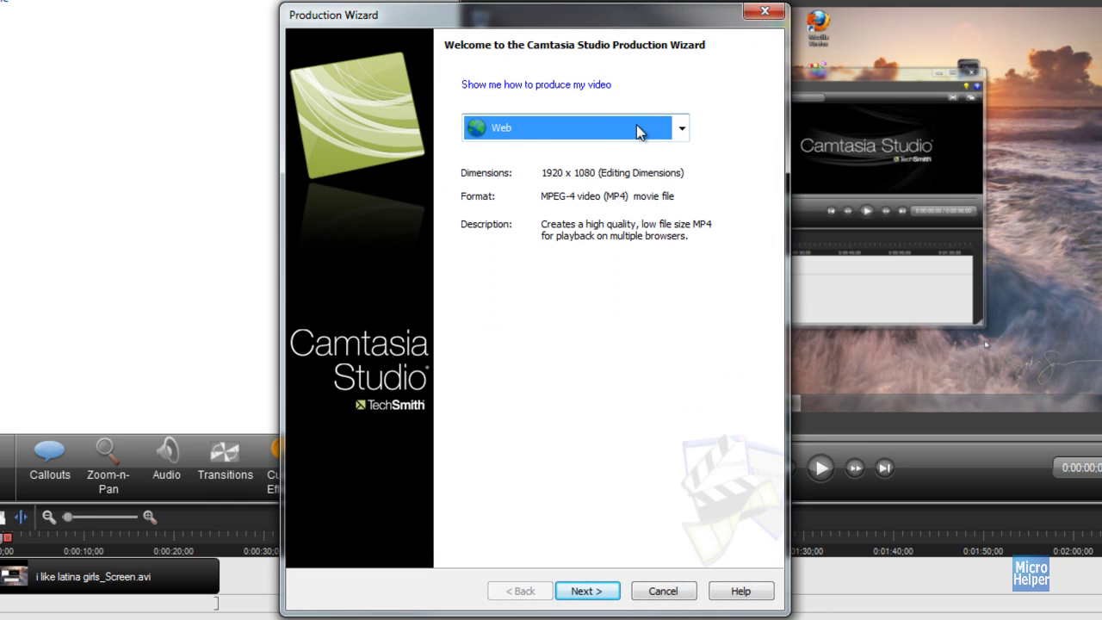
Choose the HD preset in the Production Wizard and continue to the save location page
{"action": "left_click", "coordinate": [636, 128]}
{"action": "left_click", "coordinate": [631, 231]}
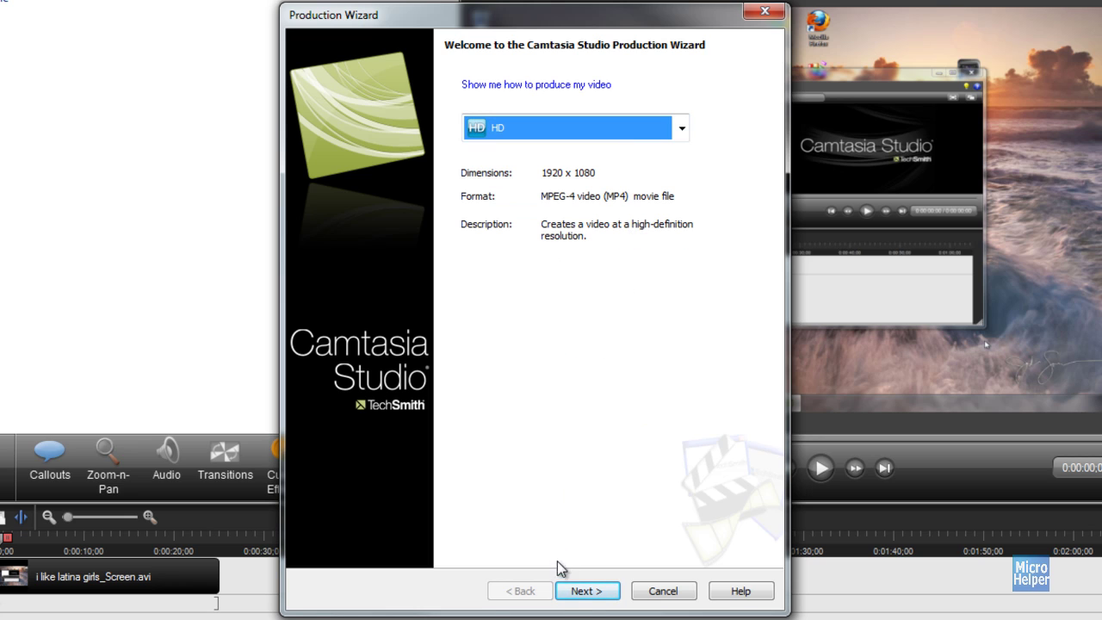
{"action": "left_click", "coordinate": [563, 594]}
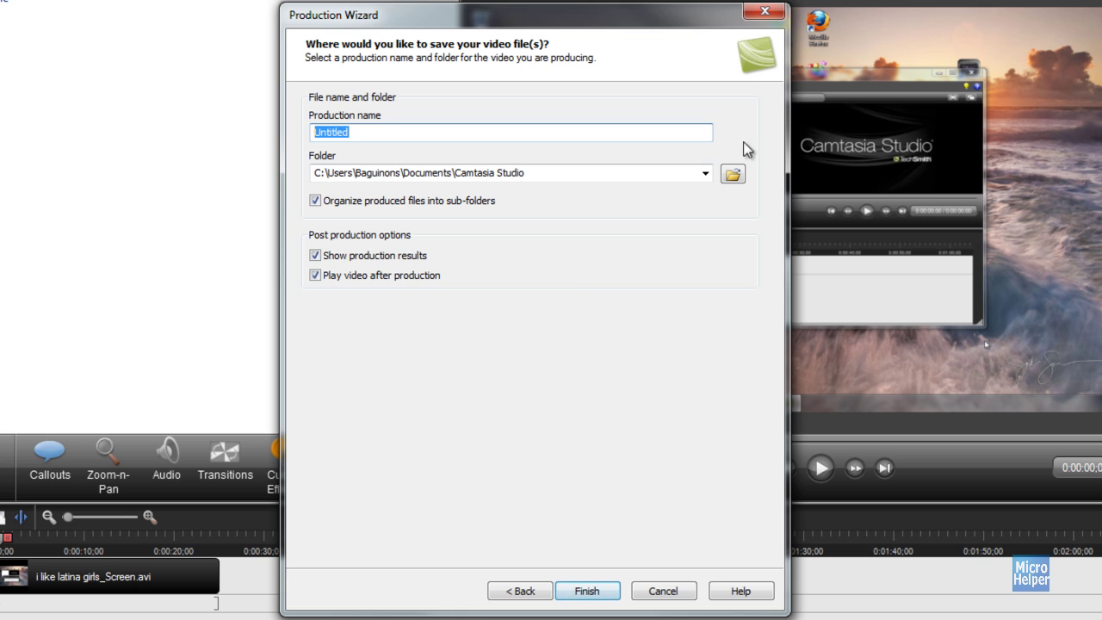
Set the production output folder to the Desktop
{"action": "left_click", "coordinate": [732, 175]}
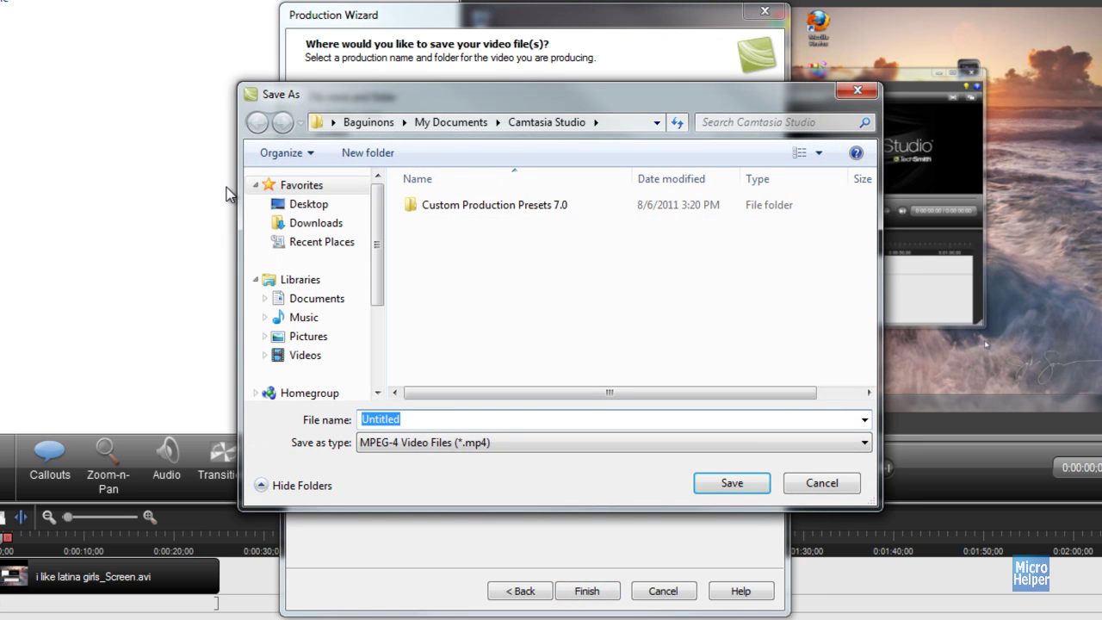
{"action": "left_click", "coordinate": [293, 204]}
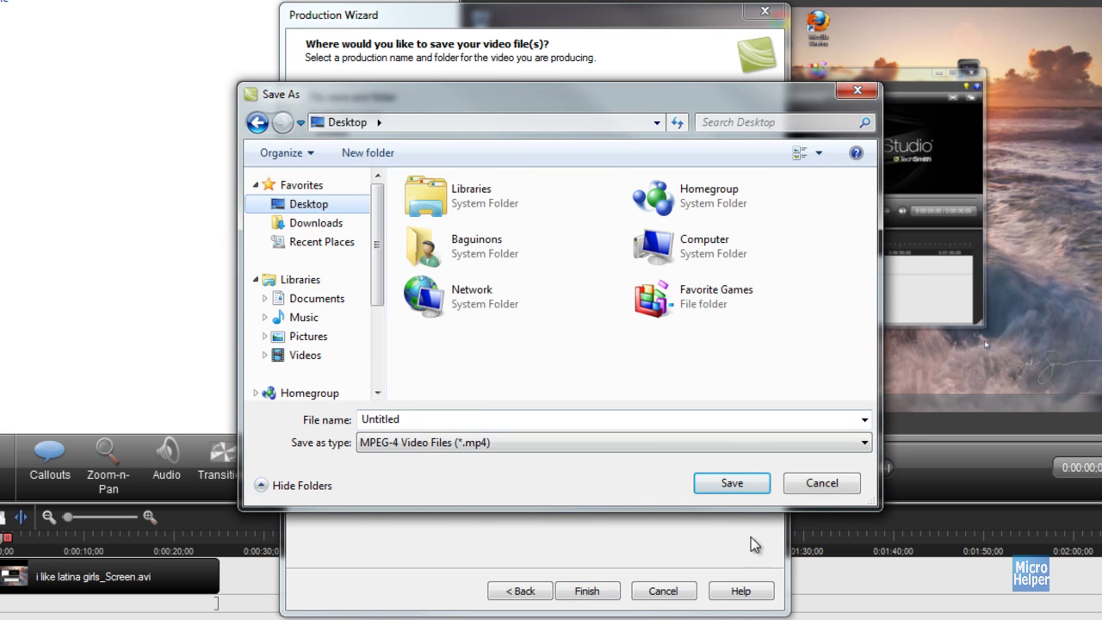
{"action": "left_click", "coordinate": [732, 483]}
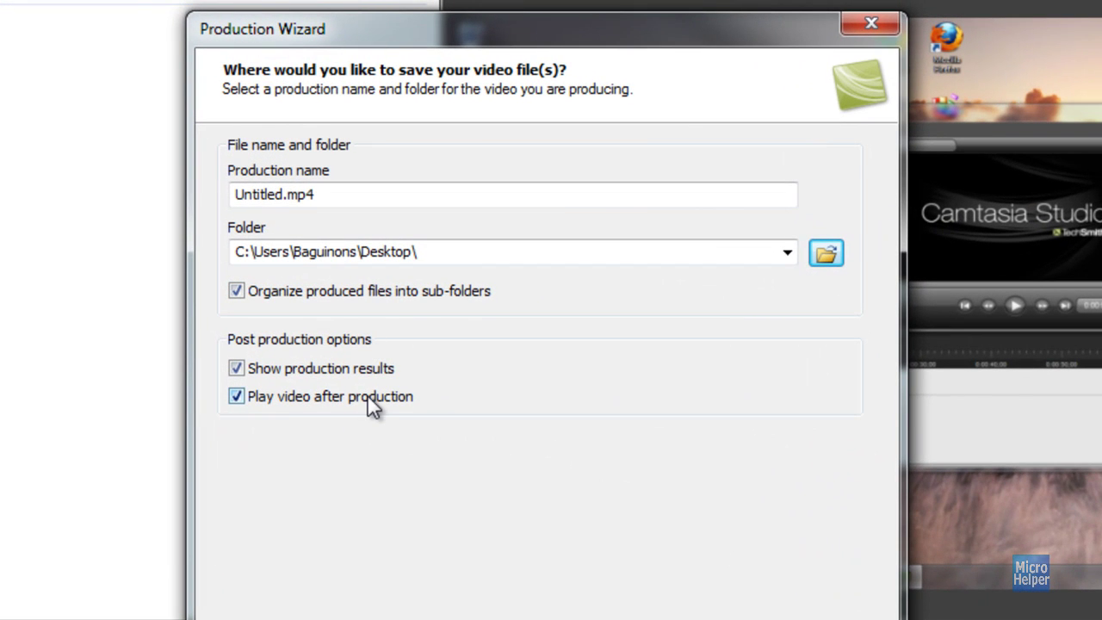
Turn off post-production playback and sub-folder organizing, then render Untitled.mp4
{"action": "left_click", "coordinate": [367, 396]}
{"action": "left_click", "coordinate": [368, 297]}
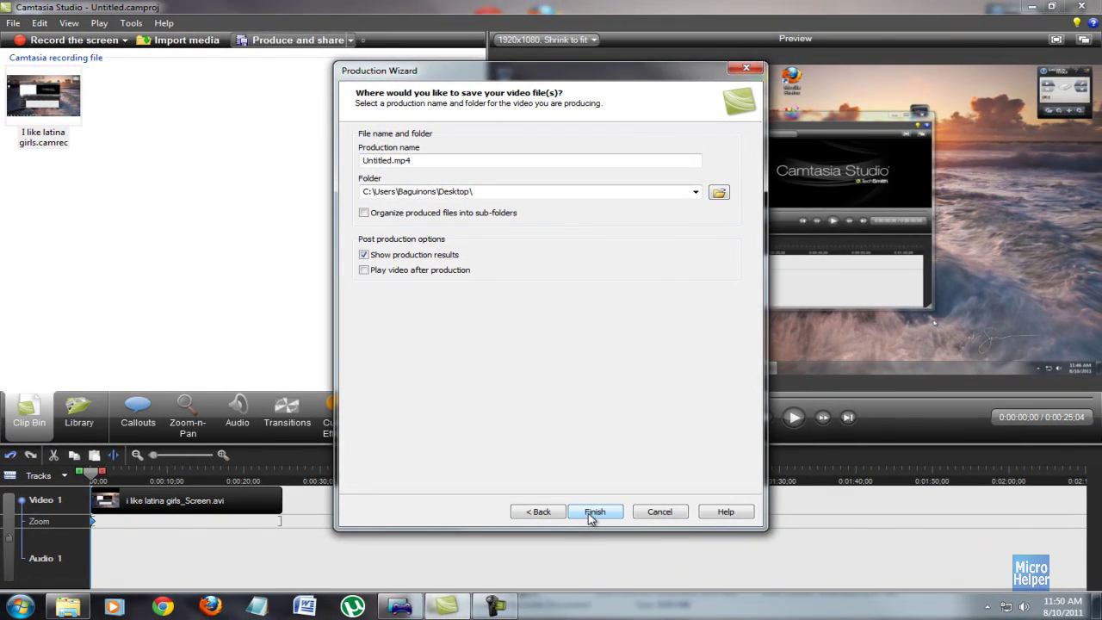
{"action": "left_click", "coordinate": [588, 513]}
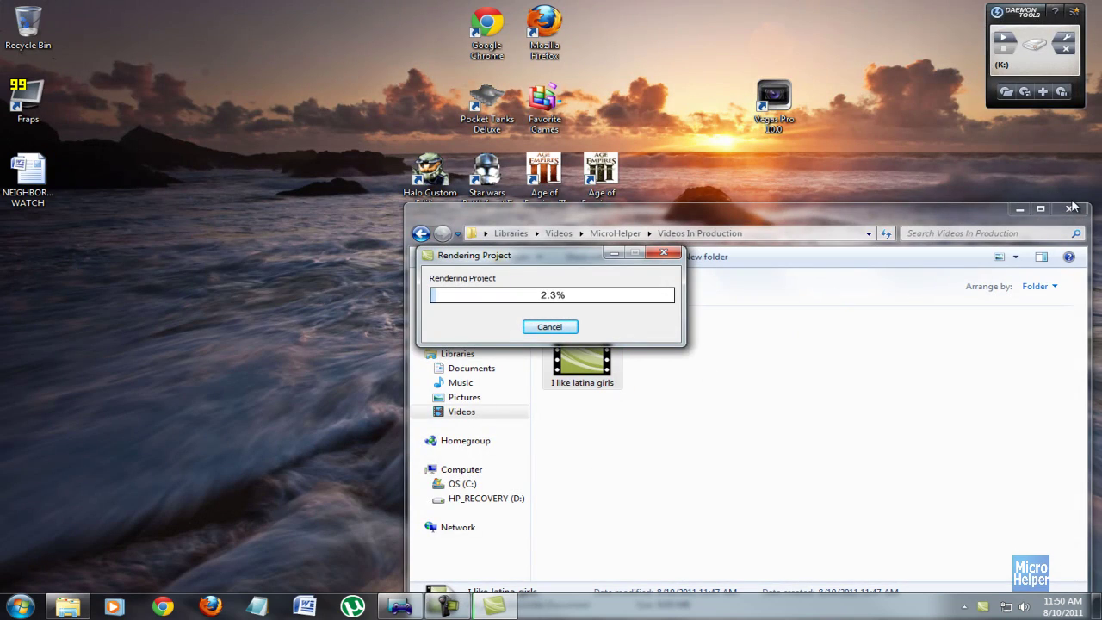
{"action": "left_click", "coordinate": [1070, 208]}
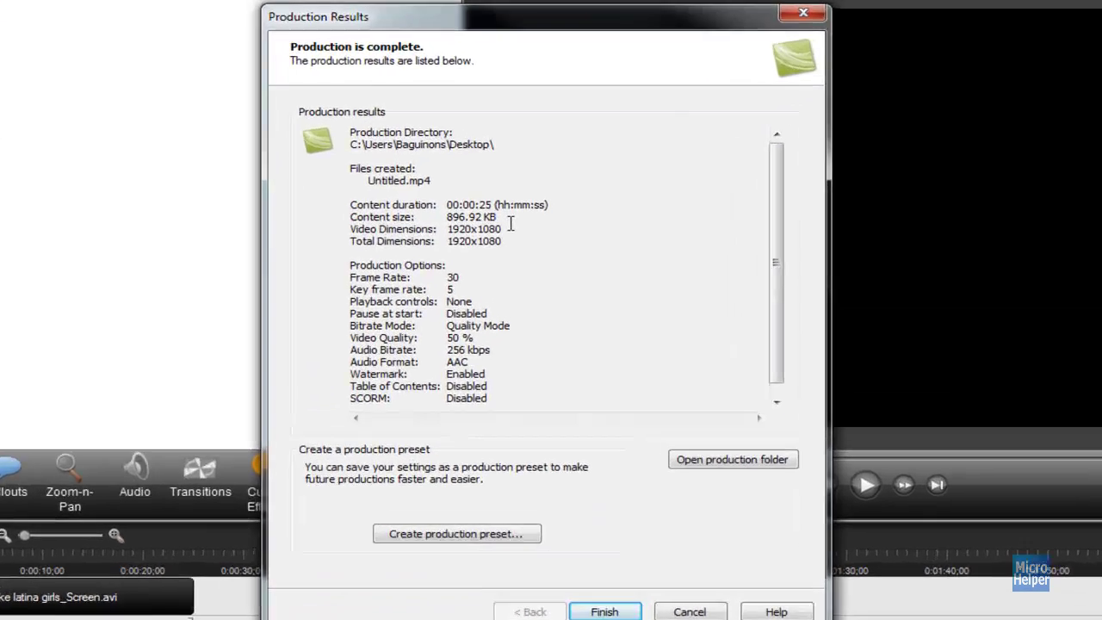
Check the duration and dimensions in the production results, then exit Camtasia without saving the project
{"action": "left_click_drag", "start_coordinate": [536, 225], "coordinate": [473, 210]}
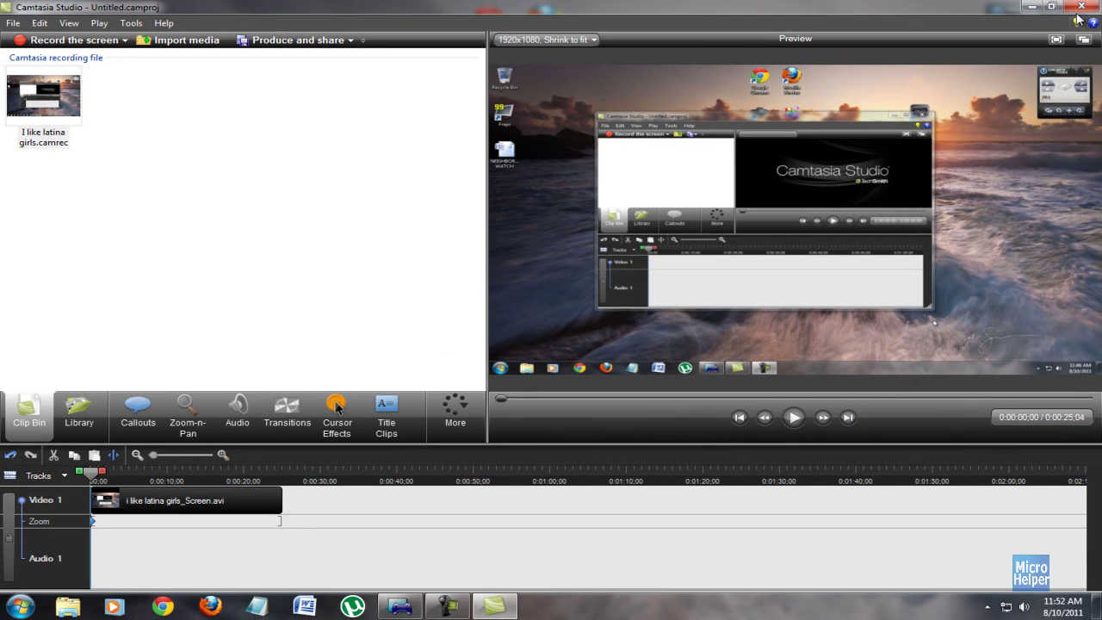
{"action": "left_click", "coordinate": [1081, 7]}
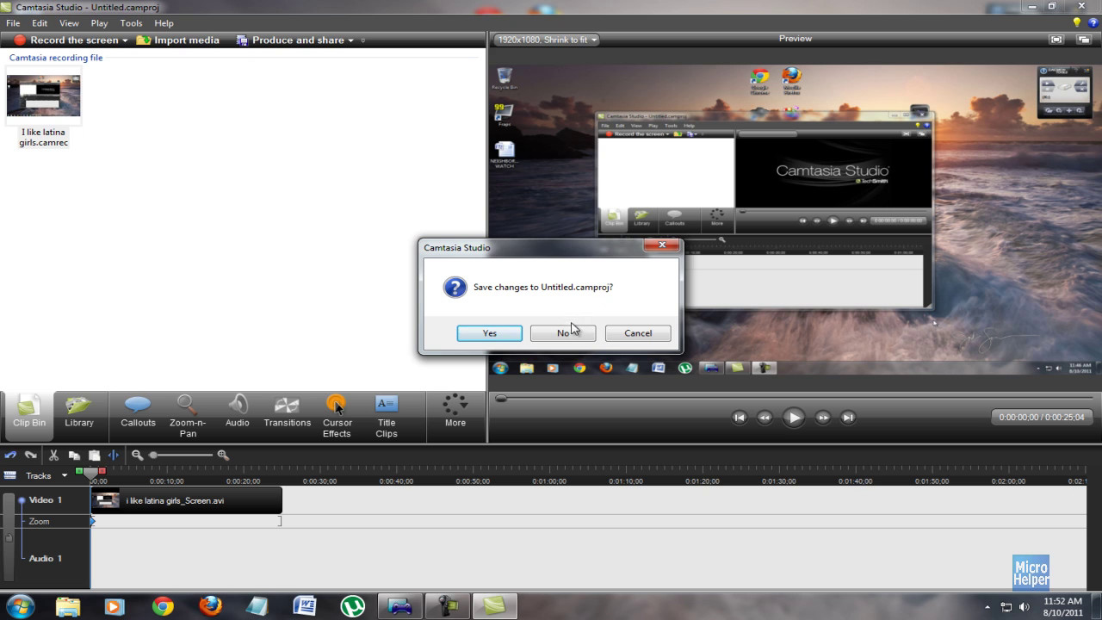
{"action": "left_click", "coordinate": [573, 330]}
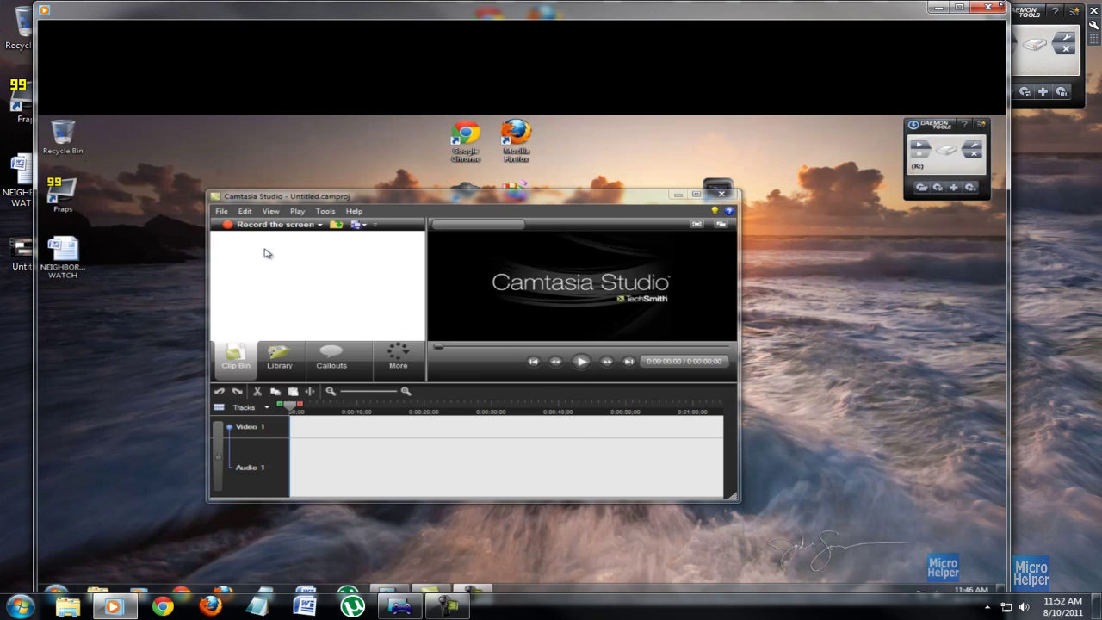
Restore the Untitled.mp4 player window to a smaller size lower on the screen
{"action": "left_click_drag", "start_coordinate": [852, 6], "coordinate": [826, 107]}
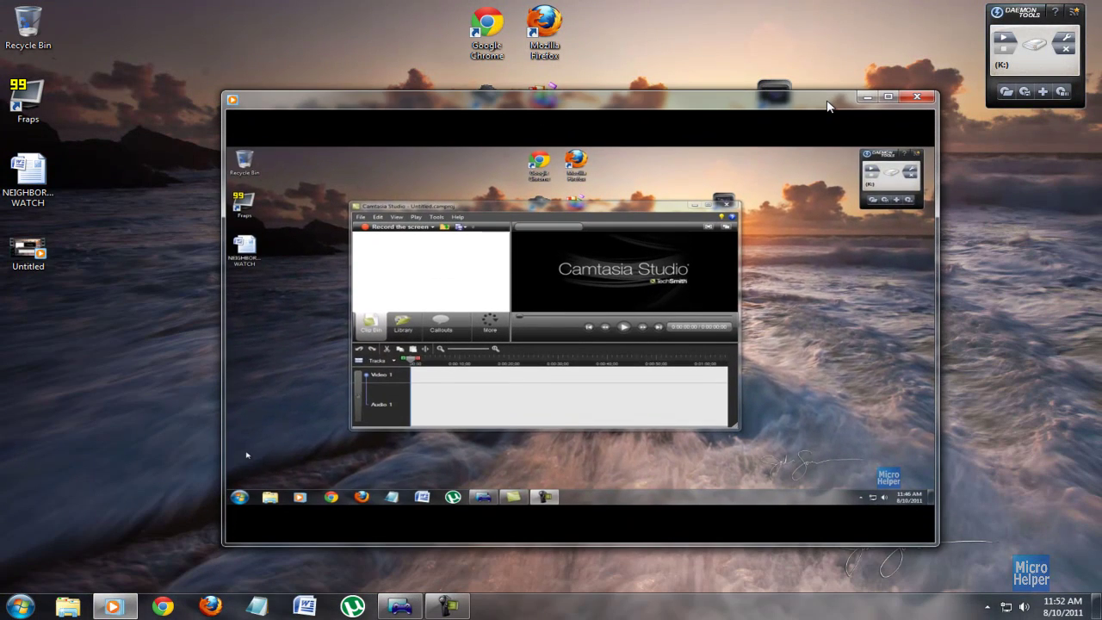